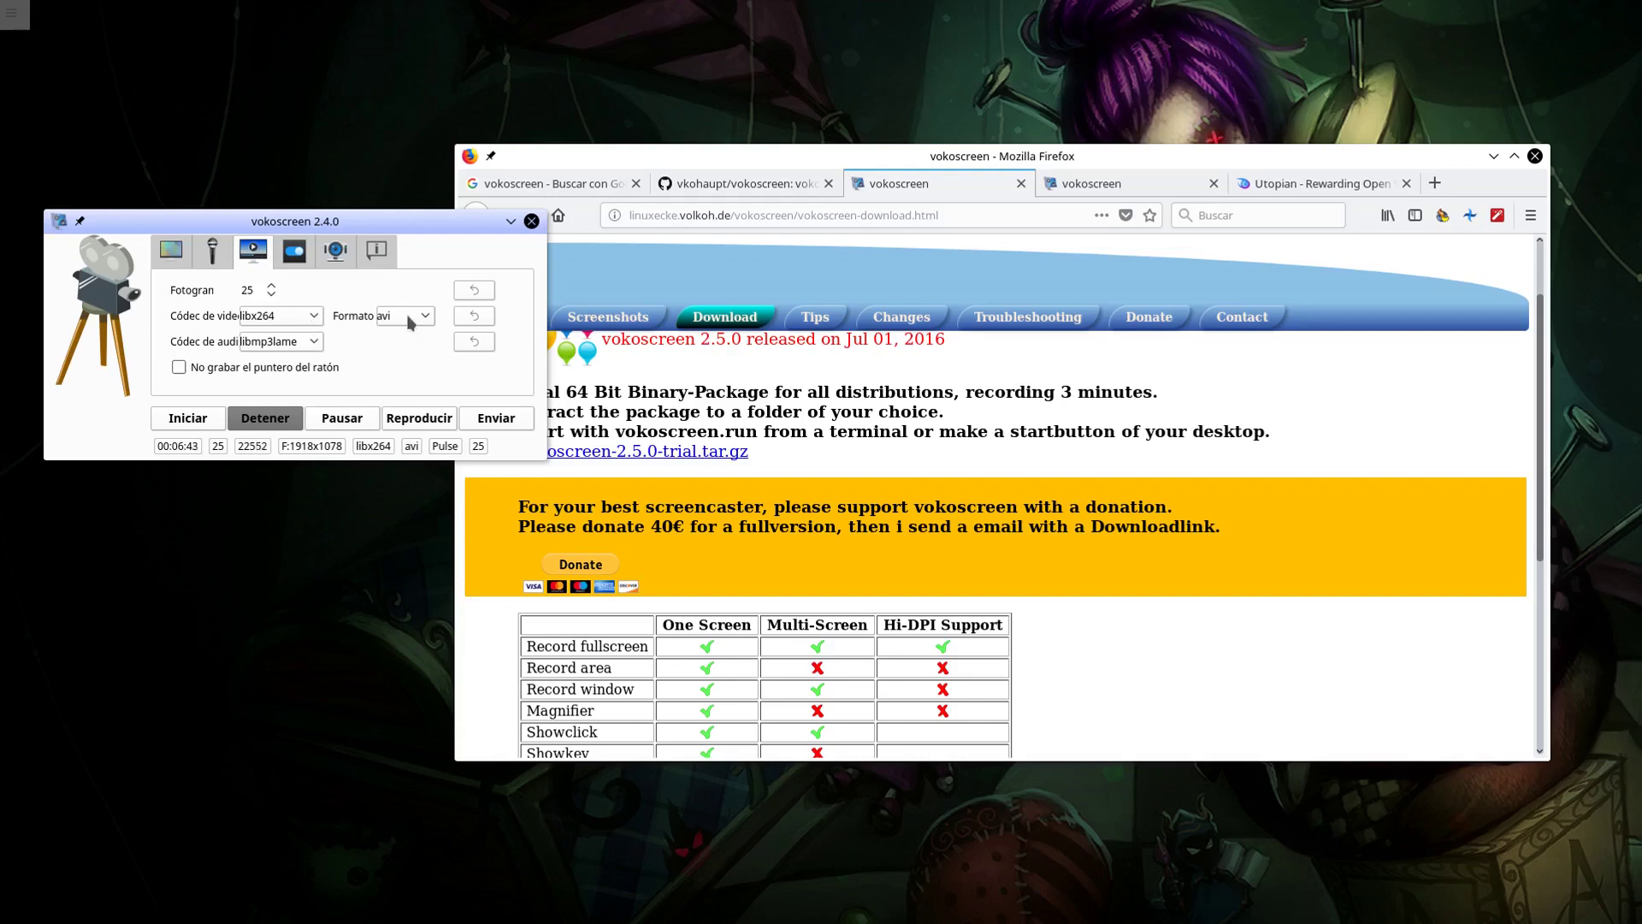
# Step: Review the supported format tables on the download page and display vokoscreen's video path, player and recorder settings
pyautogui.scroll(-5, 764, 479)
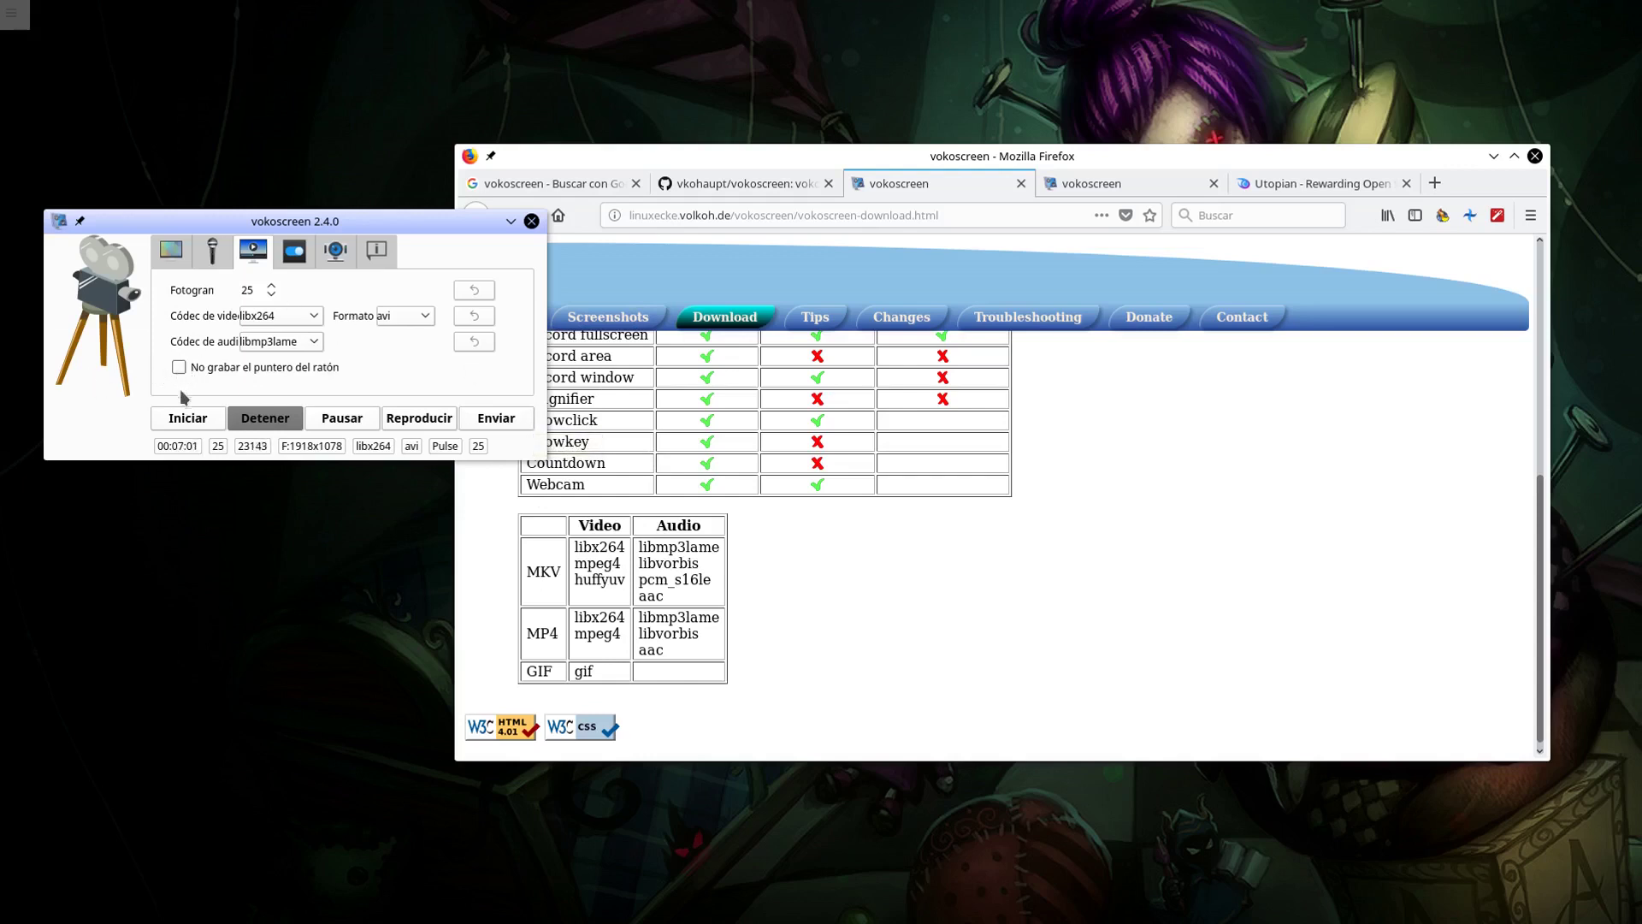
pyautogui.click(288, 260)
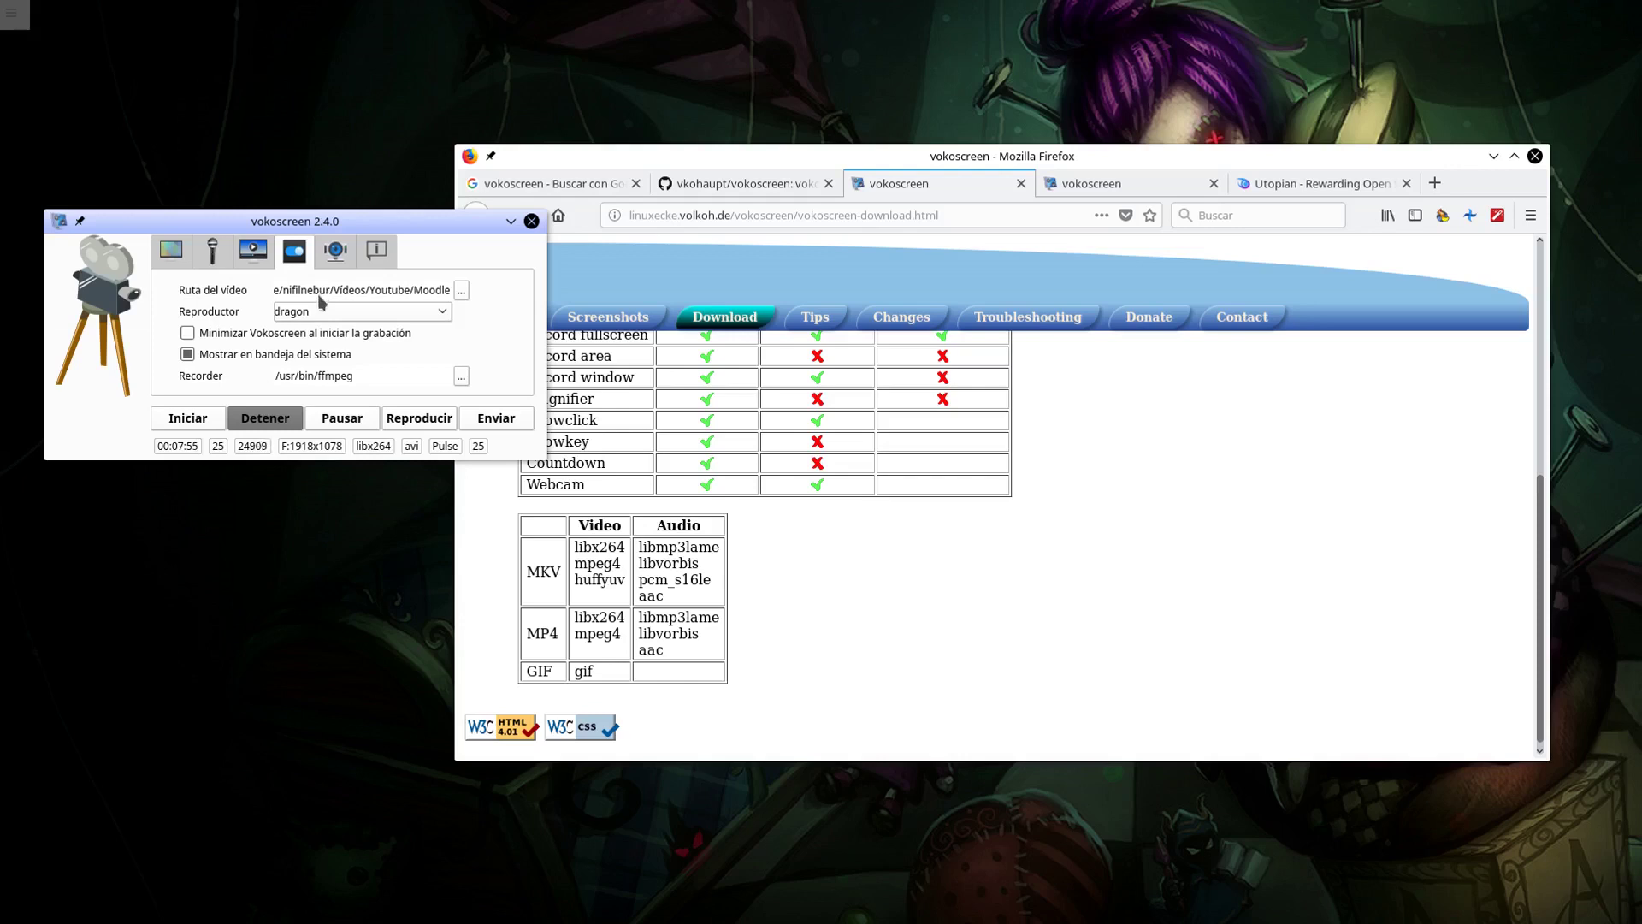
pyautogui.moveTo(281, 222); pyautogui.dragTo(315, 141)
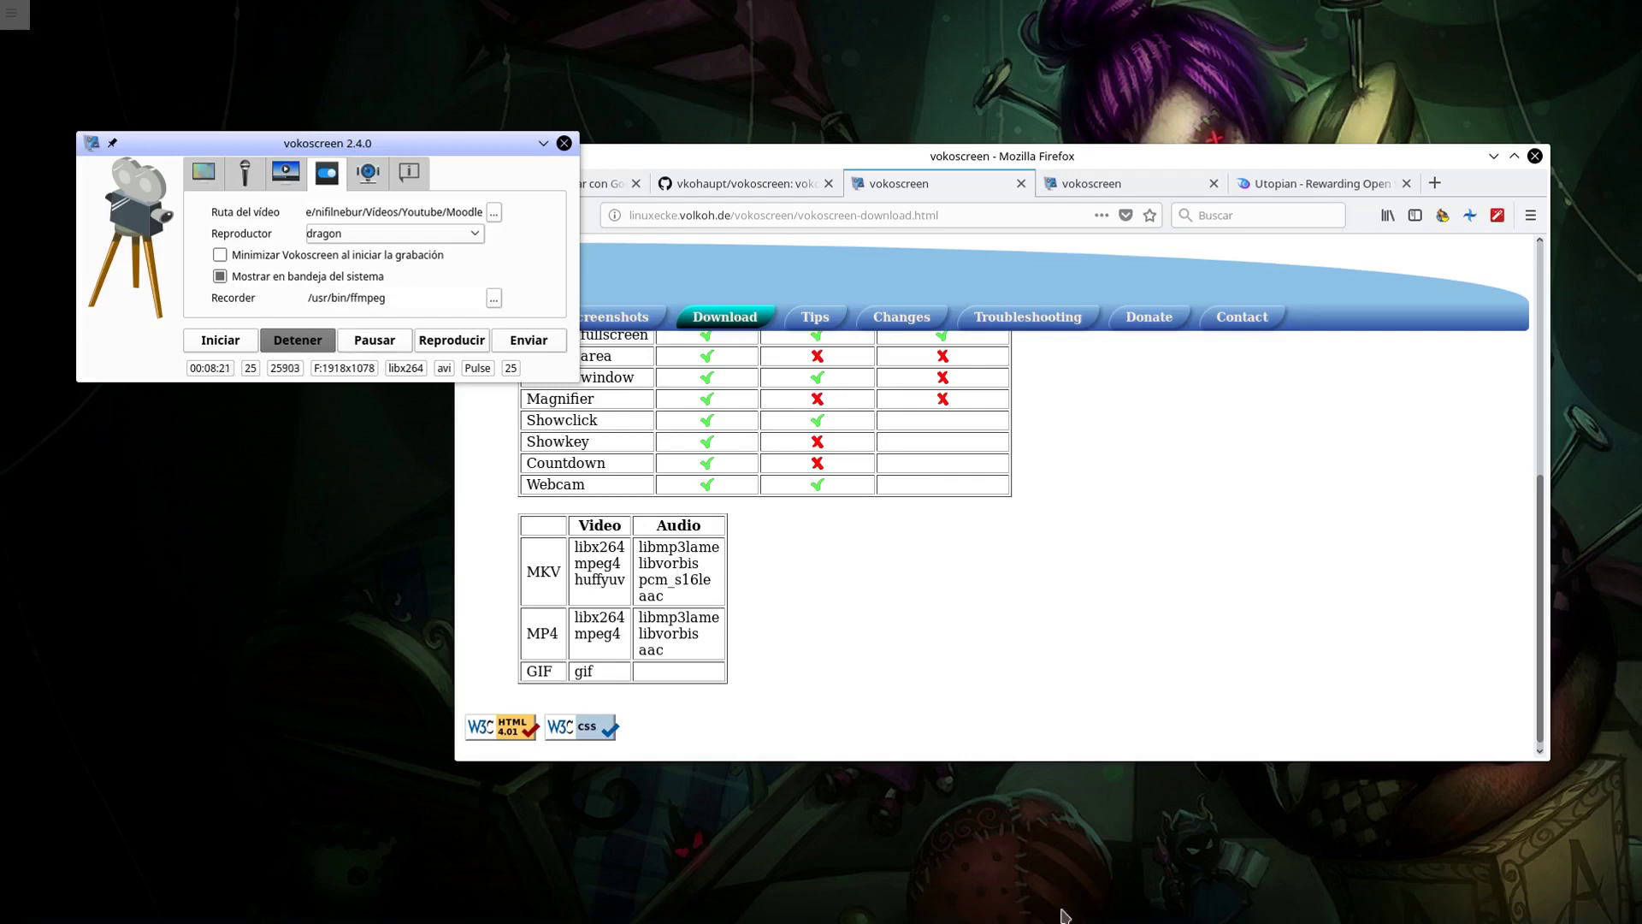
# Step: Show the recording options in vokoscreen's system tray menu and dismiss it
pyautogui.moveTo(1064, 919)
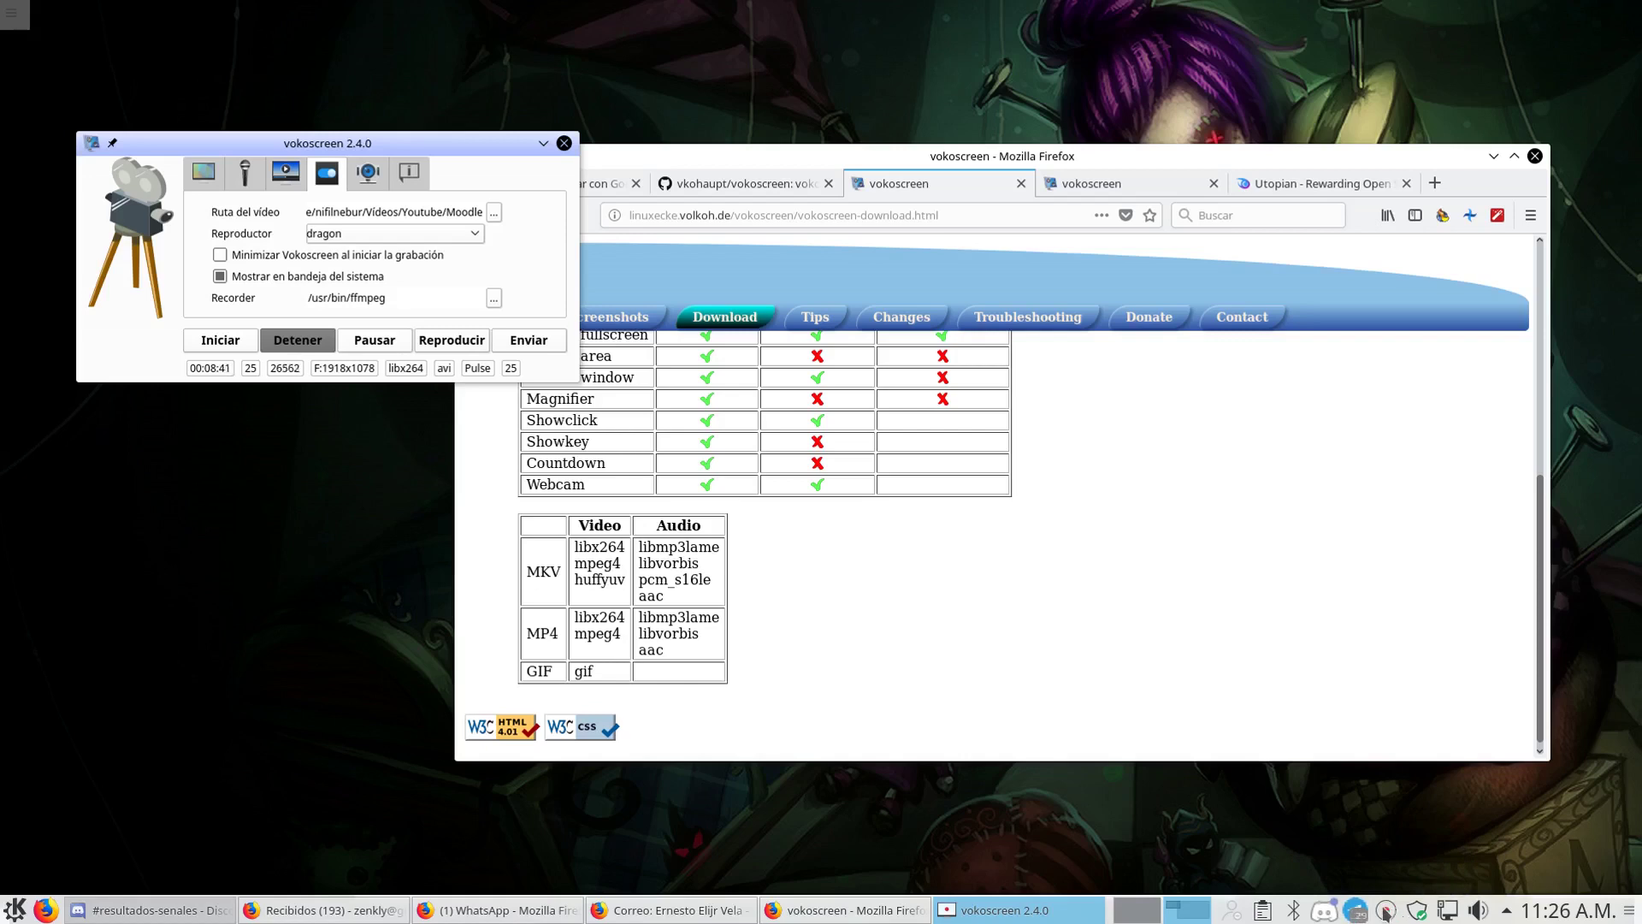
pyautogui.rightClick(1385, 911)
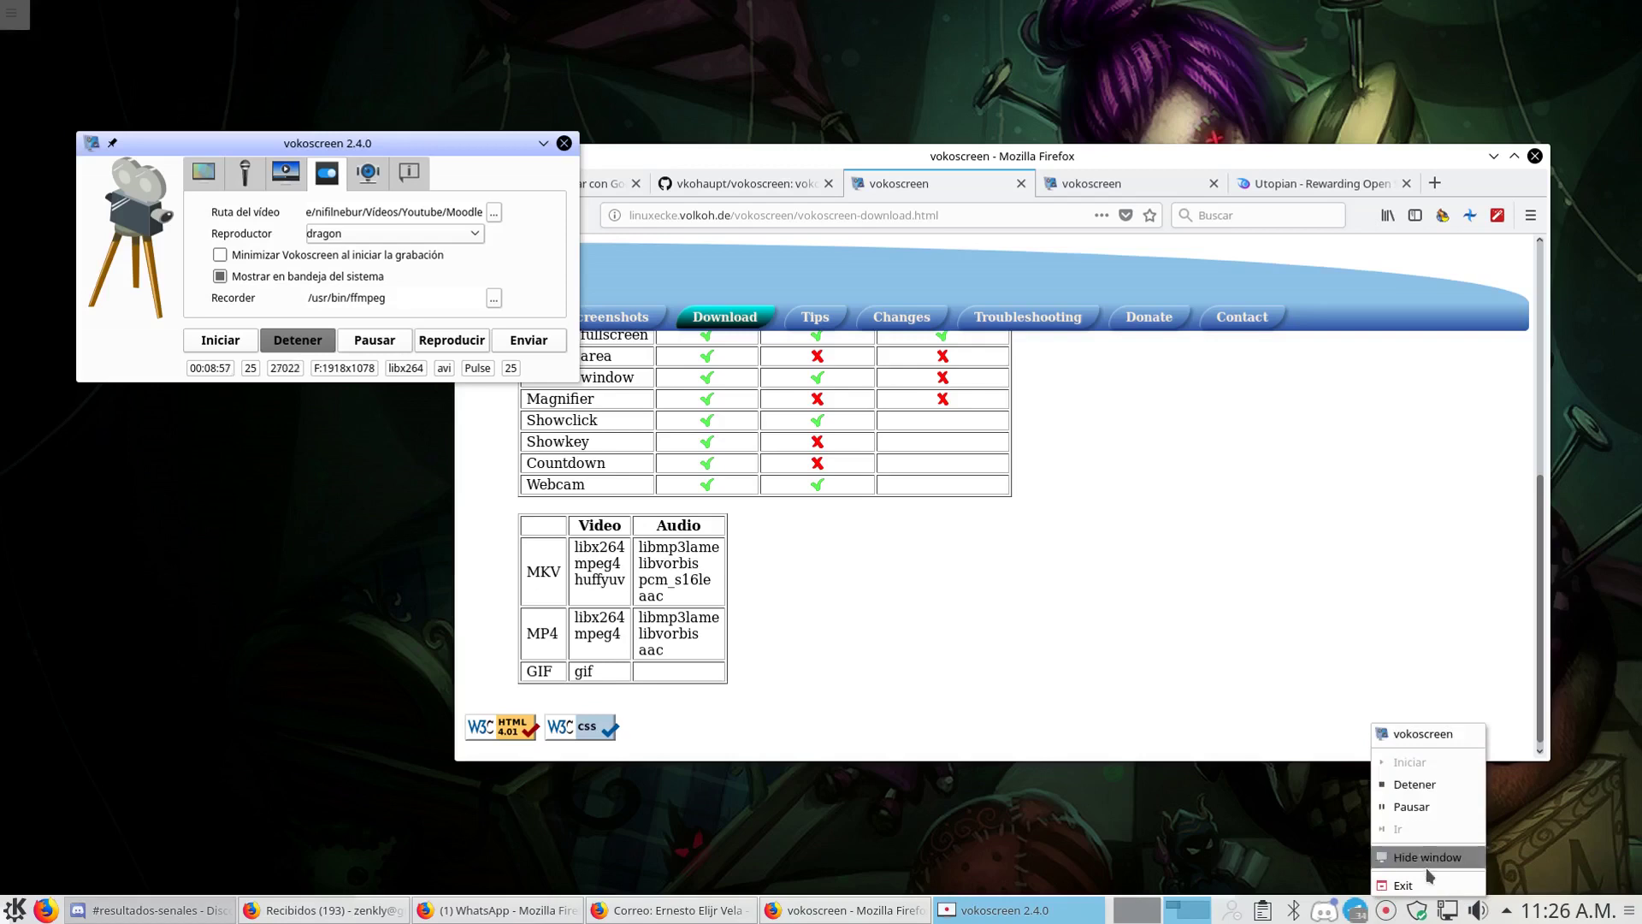
pyautogui.click(446, 144)
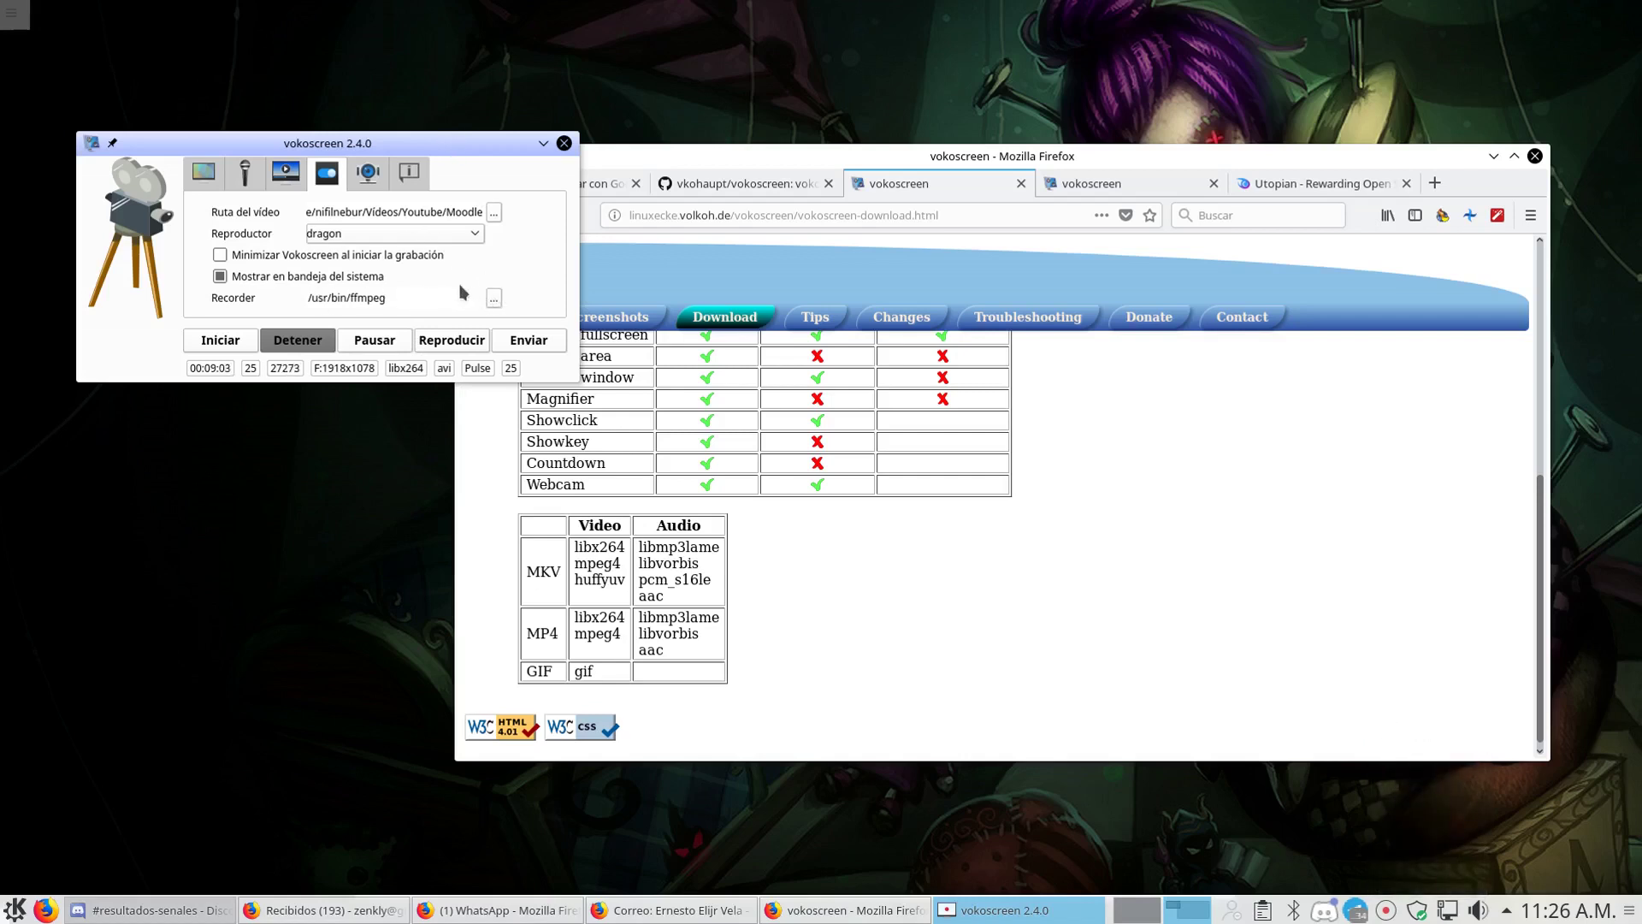
# Step: Display vokoscreen's webcam settings and enable the preview for the HD Pro Webcam C920
pyautogui.click(370, 172)
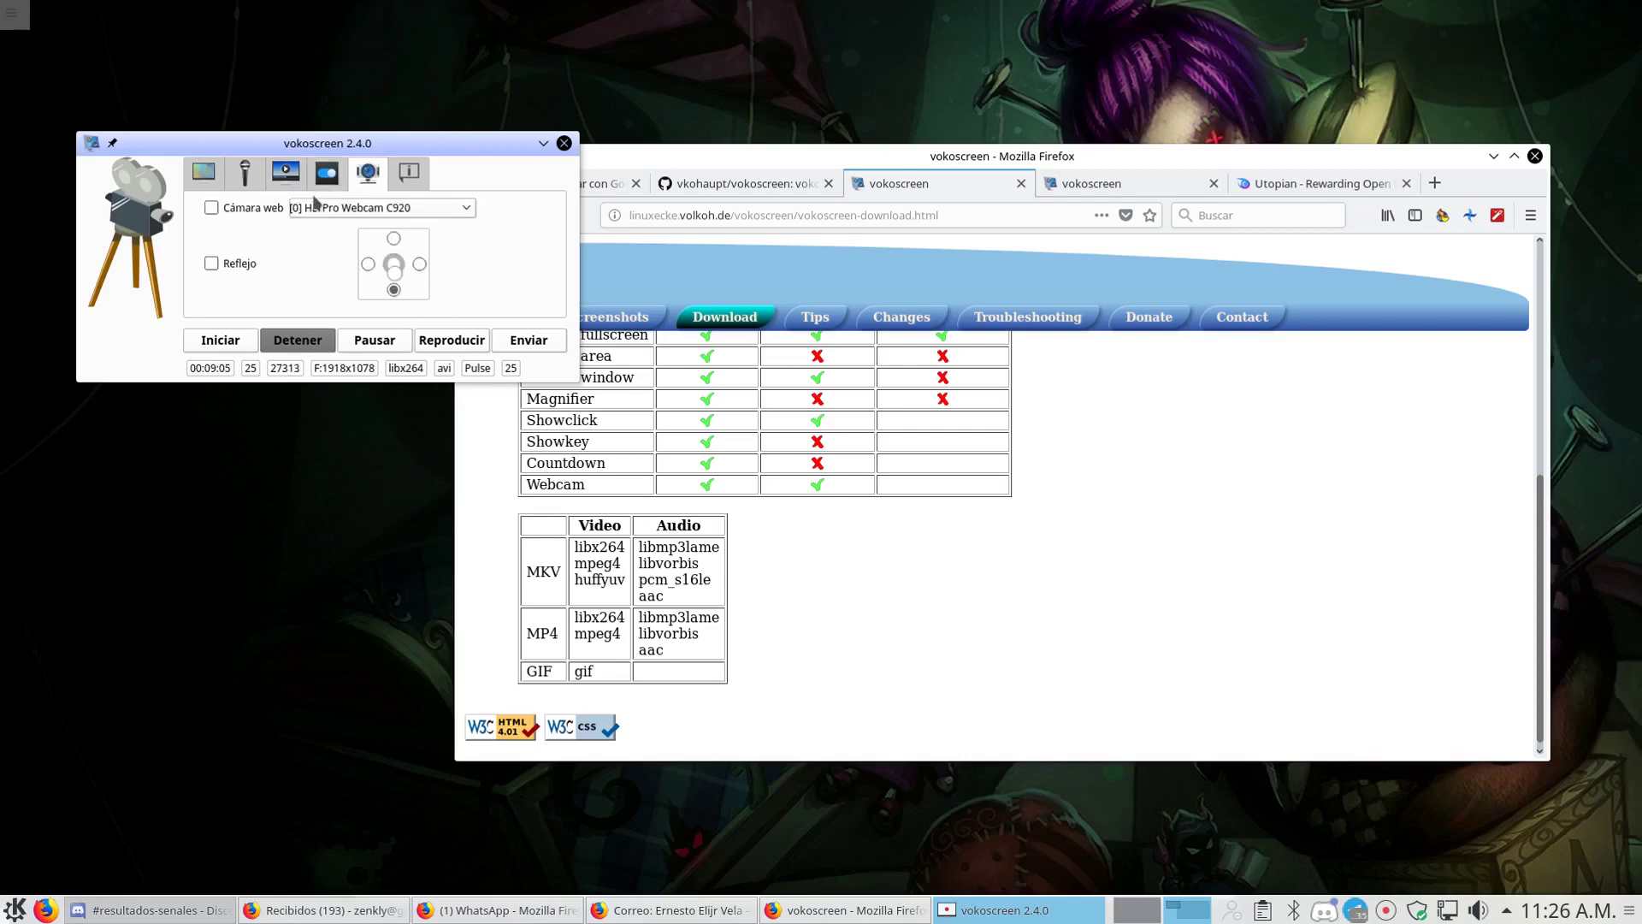
pyautogui.moveTo(399, 142); pyautogui.dragTo(636, 110)
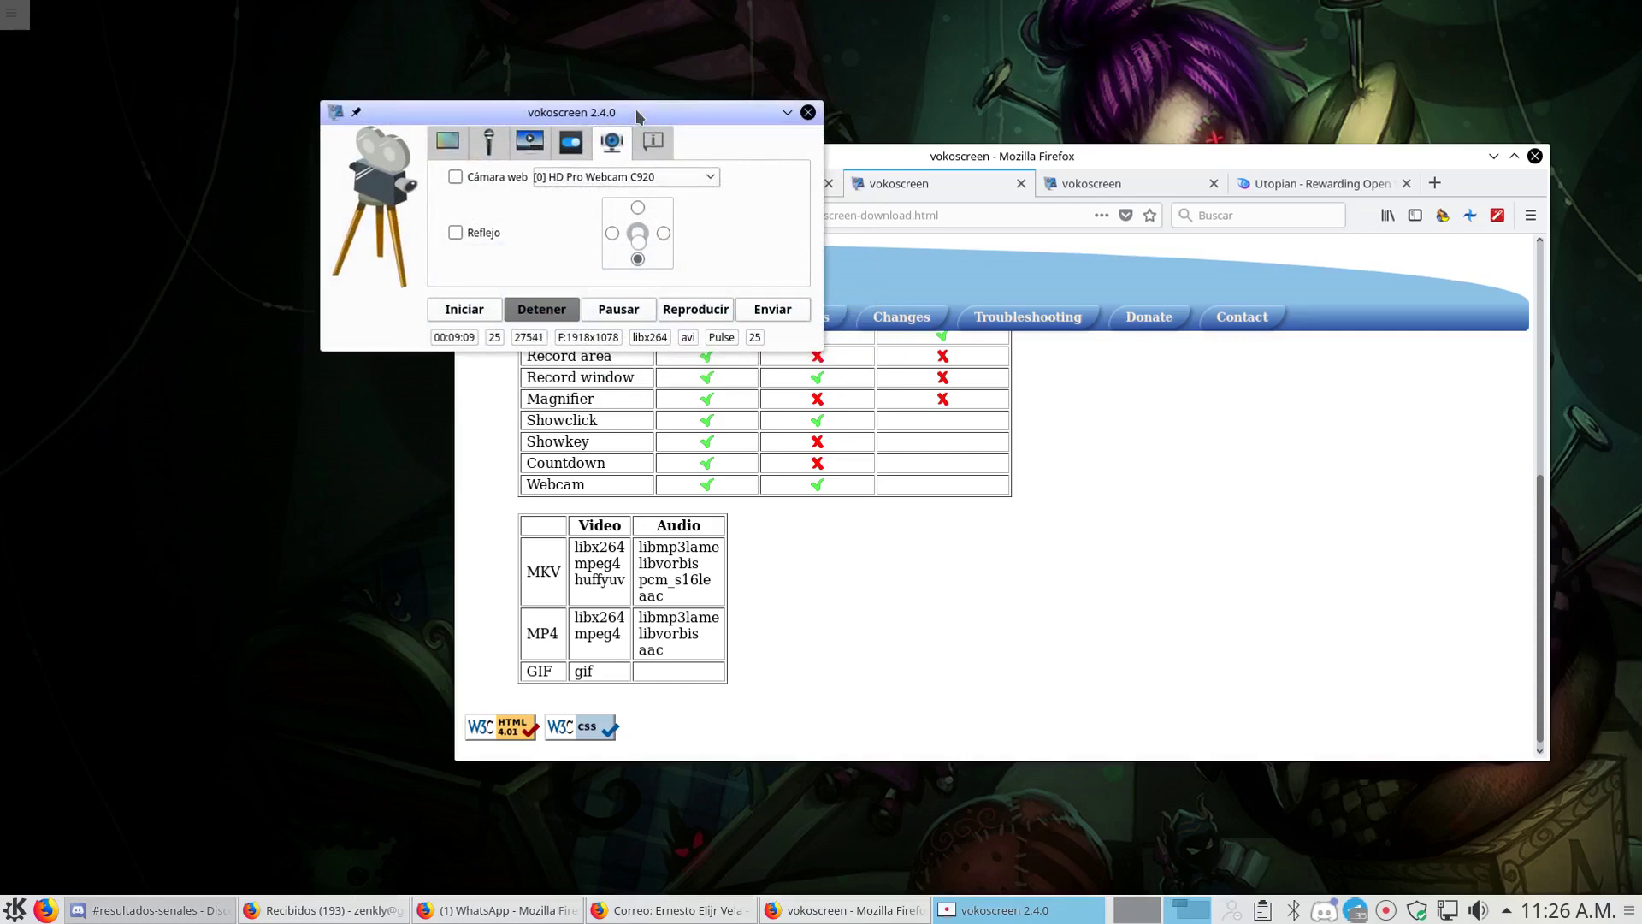
pyautogui.click(456, 178)
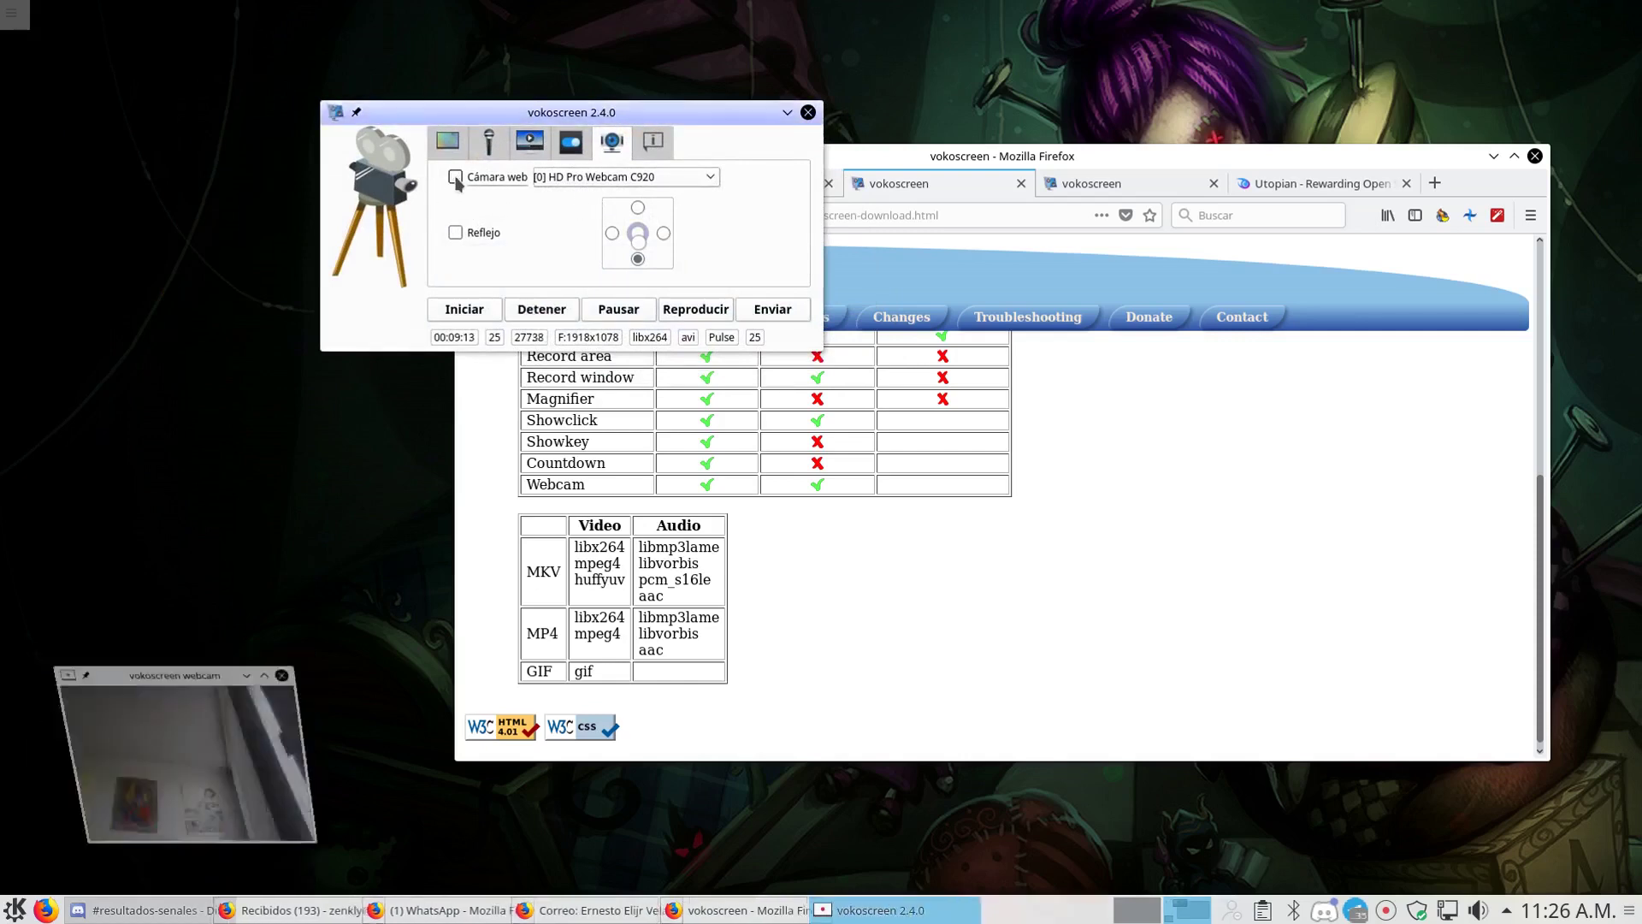
pyautogui.click(456, 179)
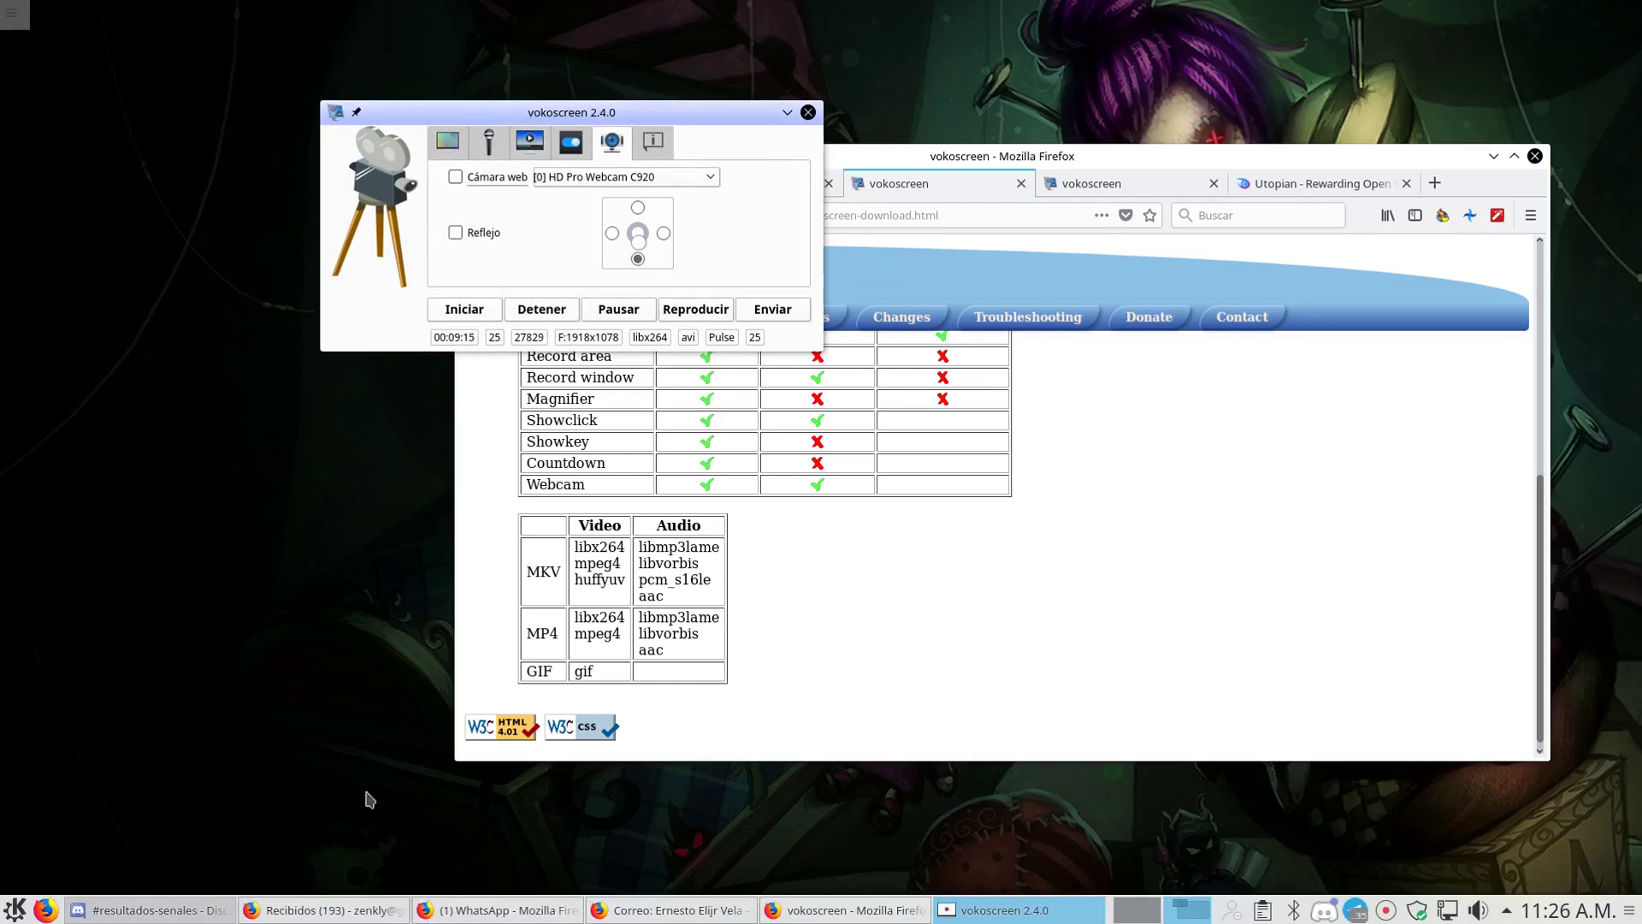
pyautogui.click(456, 178)
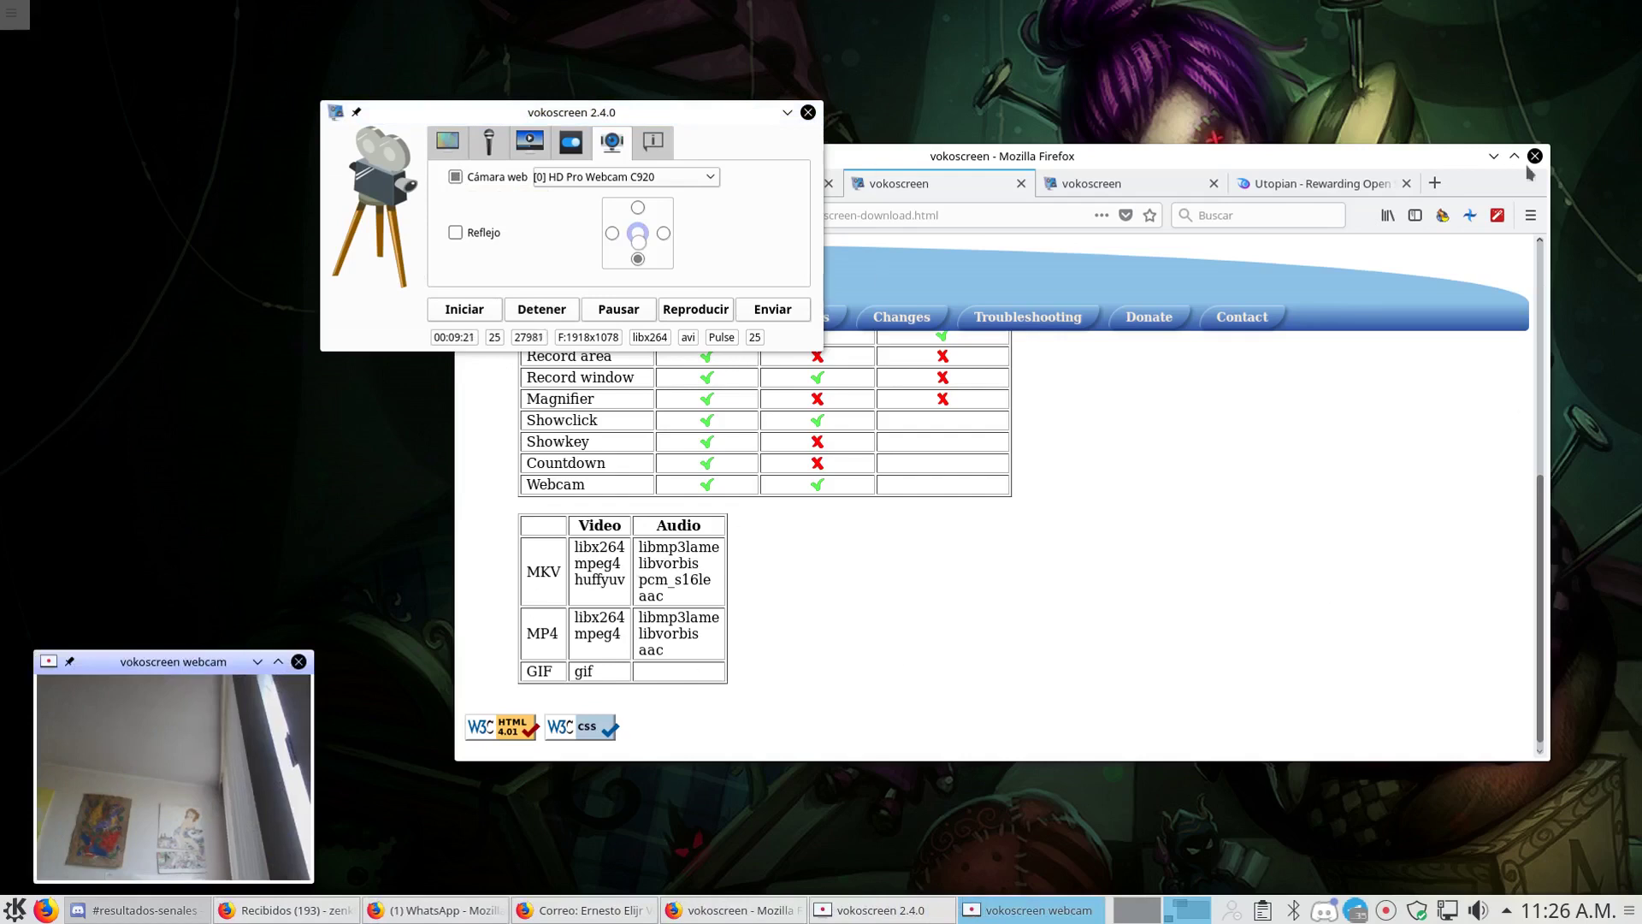
# Step: Move the webcam preview window up to just below the vokoscreen window and cycle its round overlay control repeatedly
pyautogui.moveTo(171, 663); pyautogui.dragTo(213, 434)
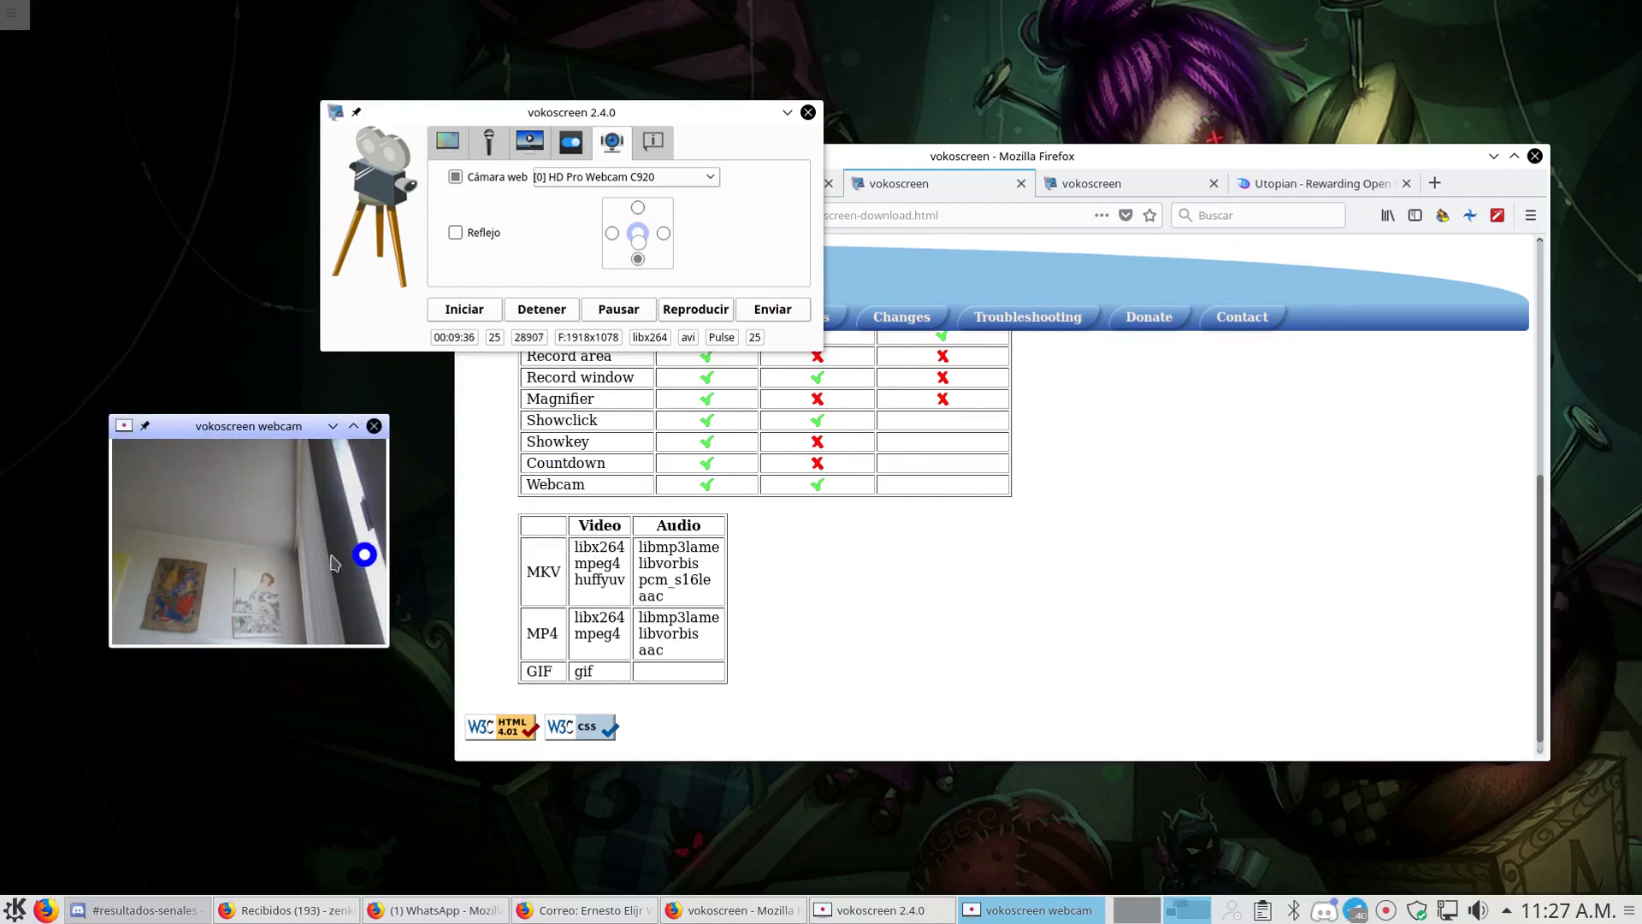
pyautogui.moveTo(271, 470); pyautogui.dragTo(272, 471)
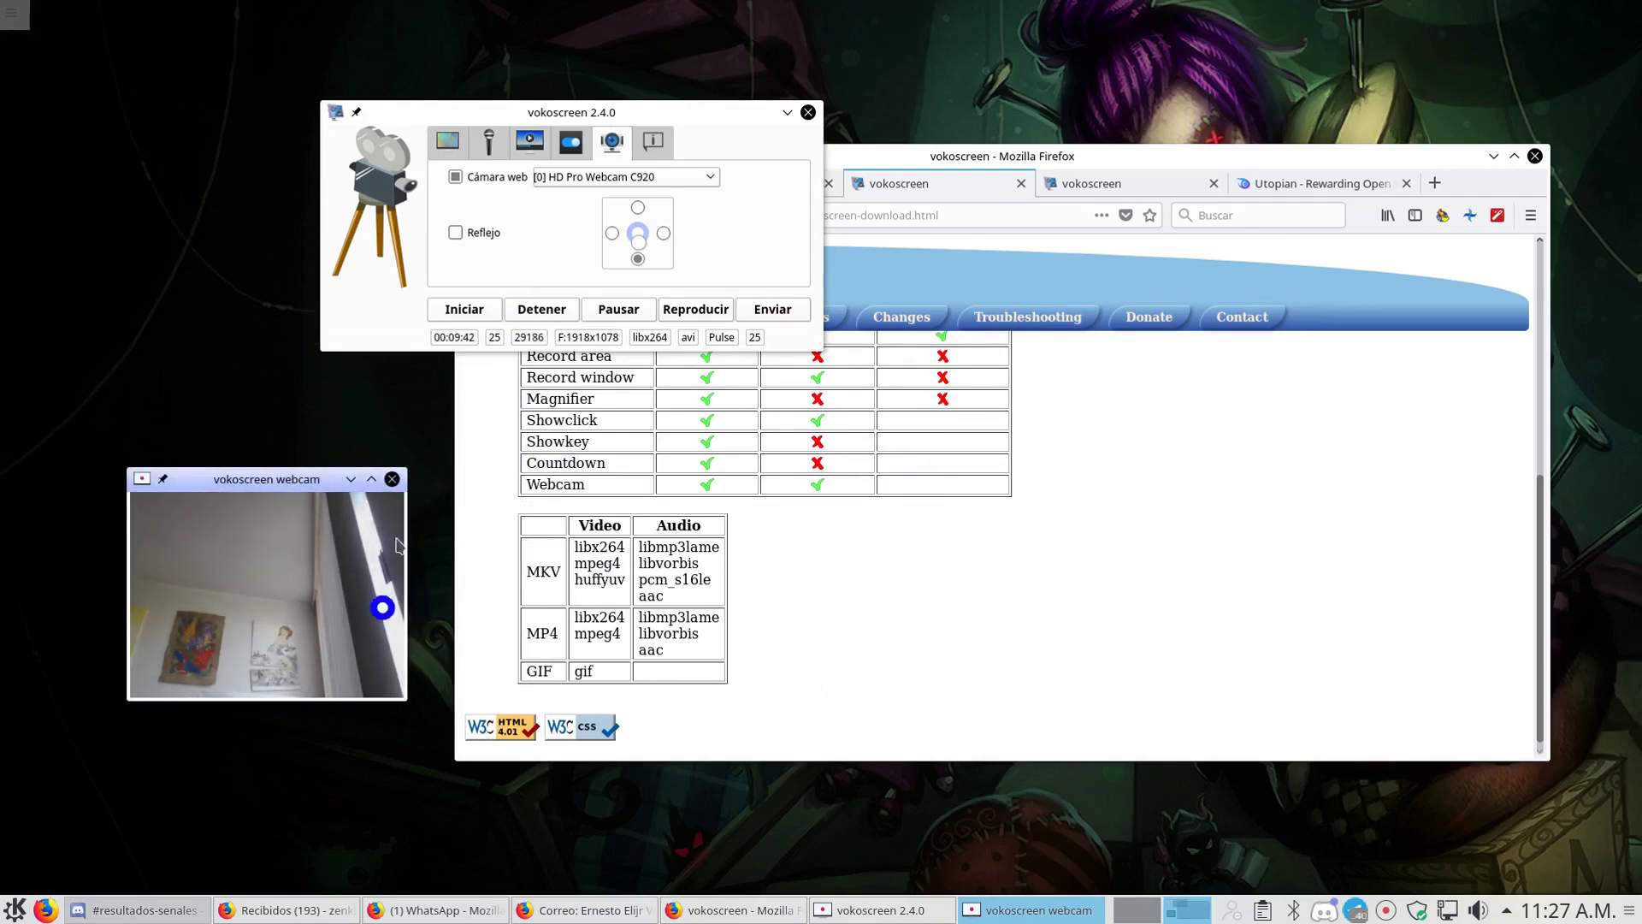
pyautogui.click(381, 609)
pyautogui.click(382, 609)
pyautogui.click(382, 609)
pyautogui.click(381, 609)
pyautogui.click(382, 609)
pyautogui.click(383, 609)
pyautogui.click(382, 609)
pyautogui.click(382, 609)
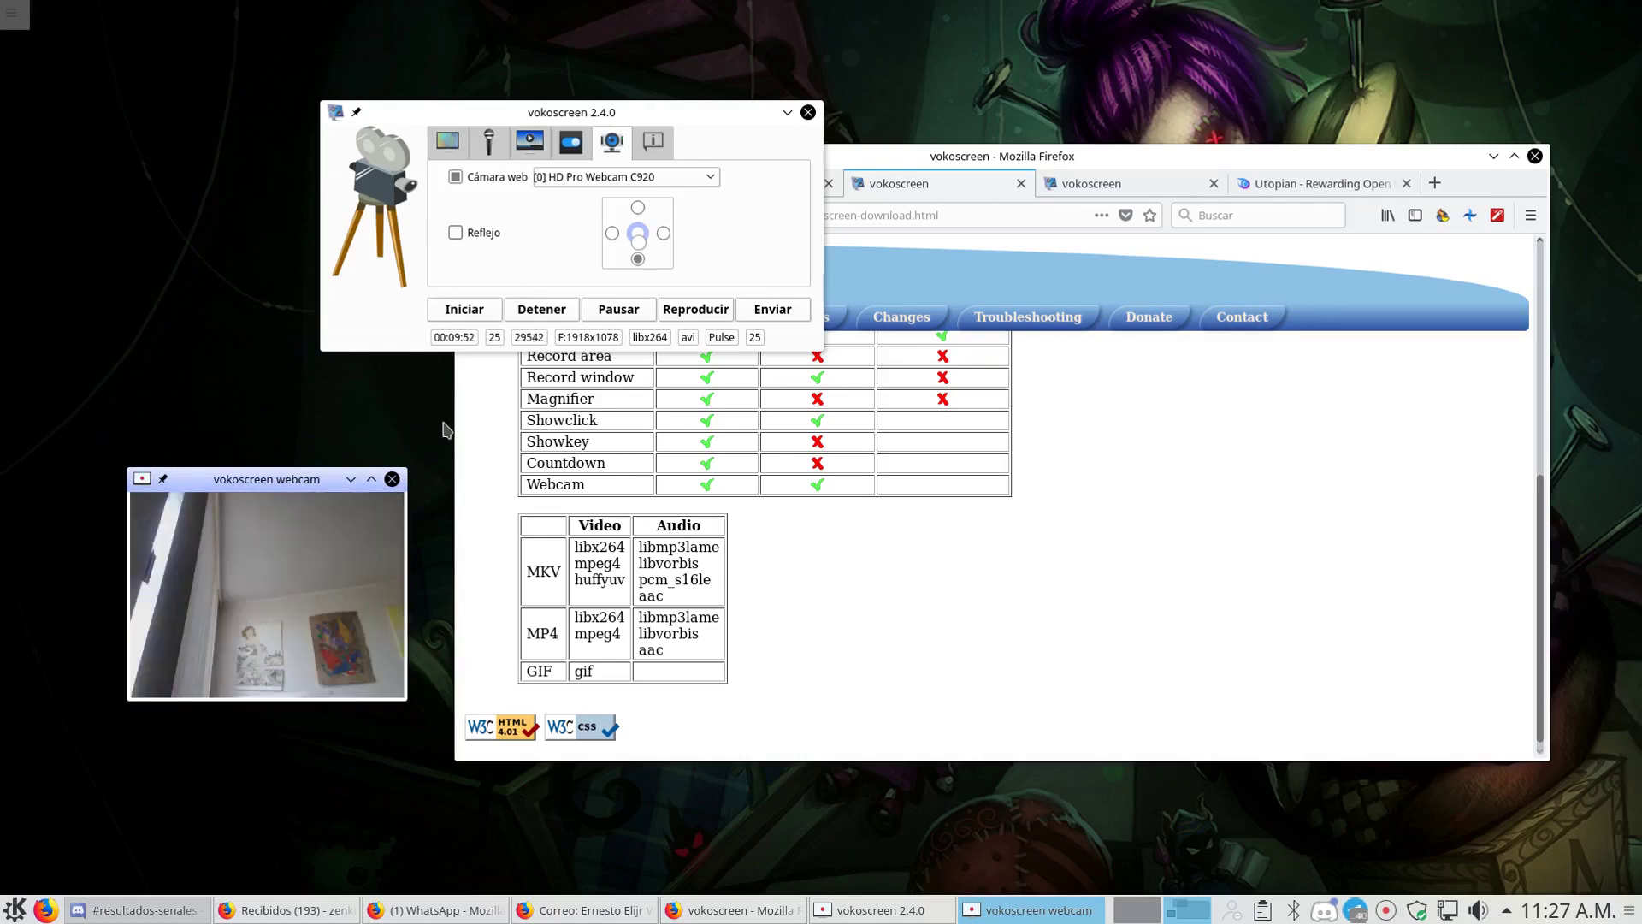
# Step: Enable the Reflejo option to mirror the webcam image
pyautogui.click(456, 233)
pyautogui.click(458, 239)
pyautogui.click(455, 238)
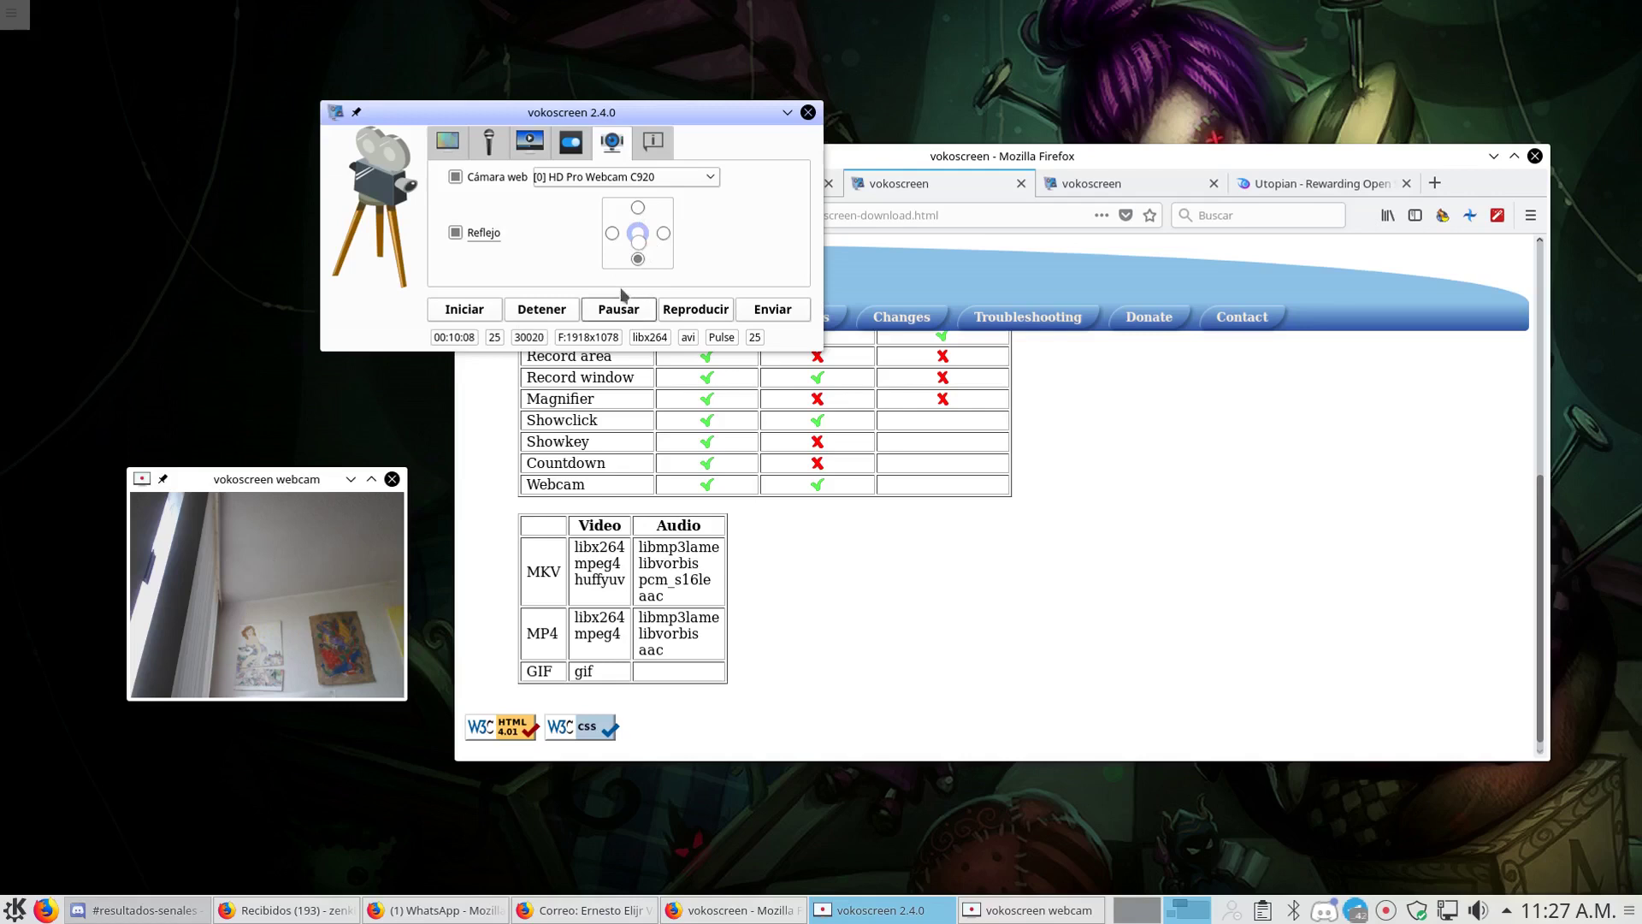
# Step: Try the left, upper and right webcam rotation options and restore the lower one
pyautogui.click(612, 233)
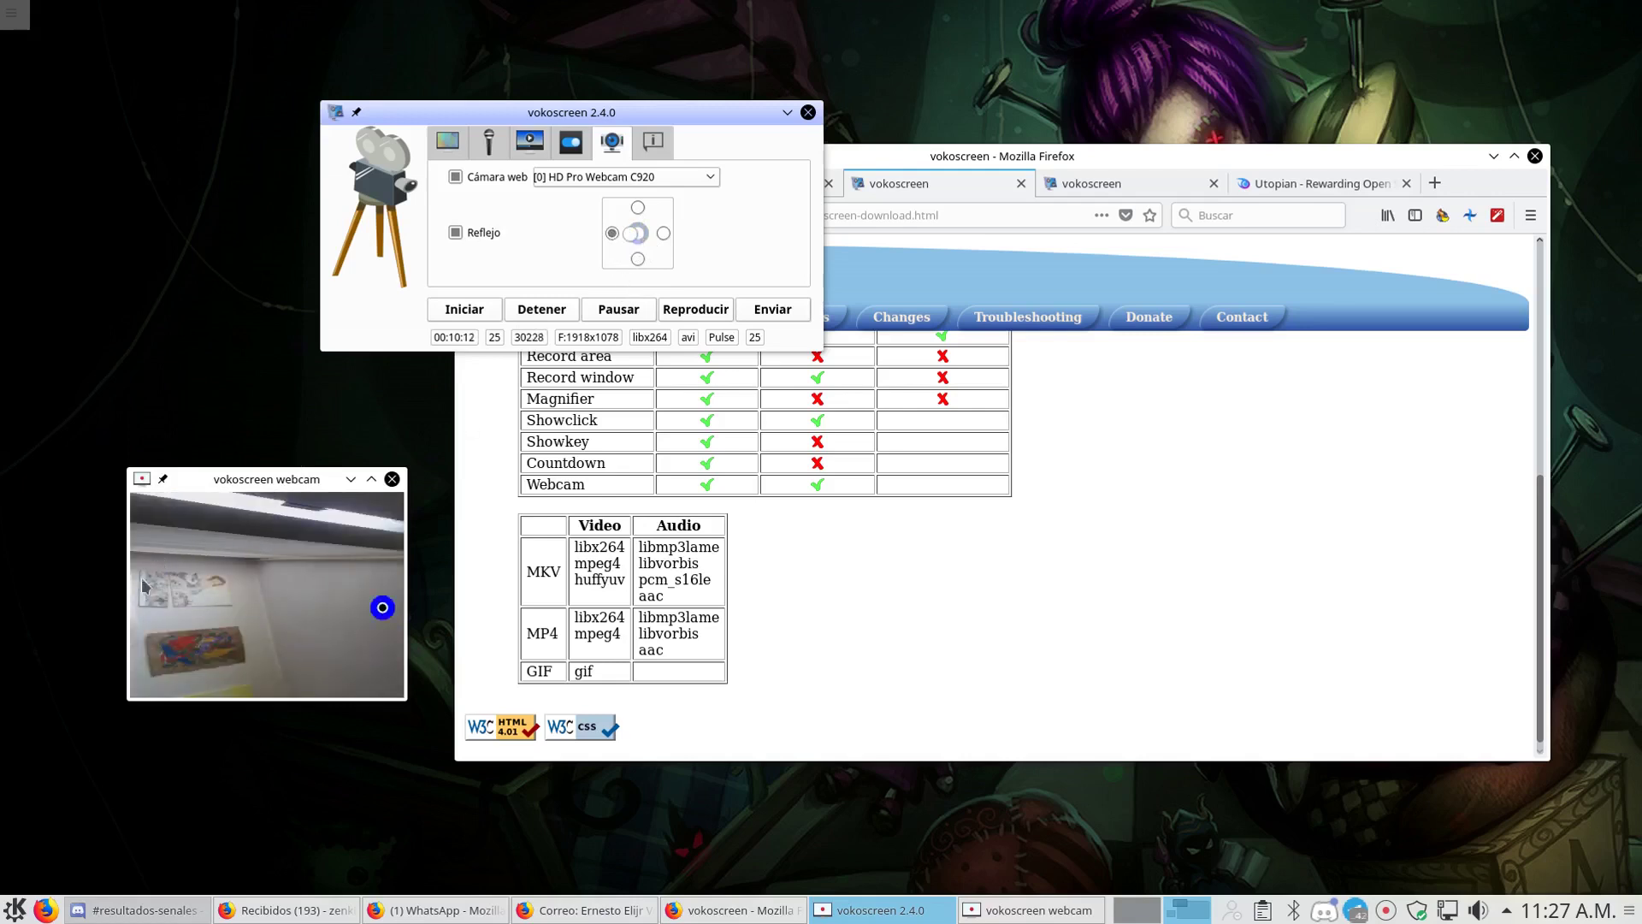
pyautogui.click(638, 208)
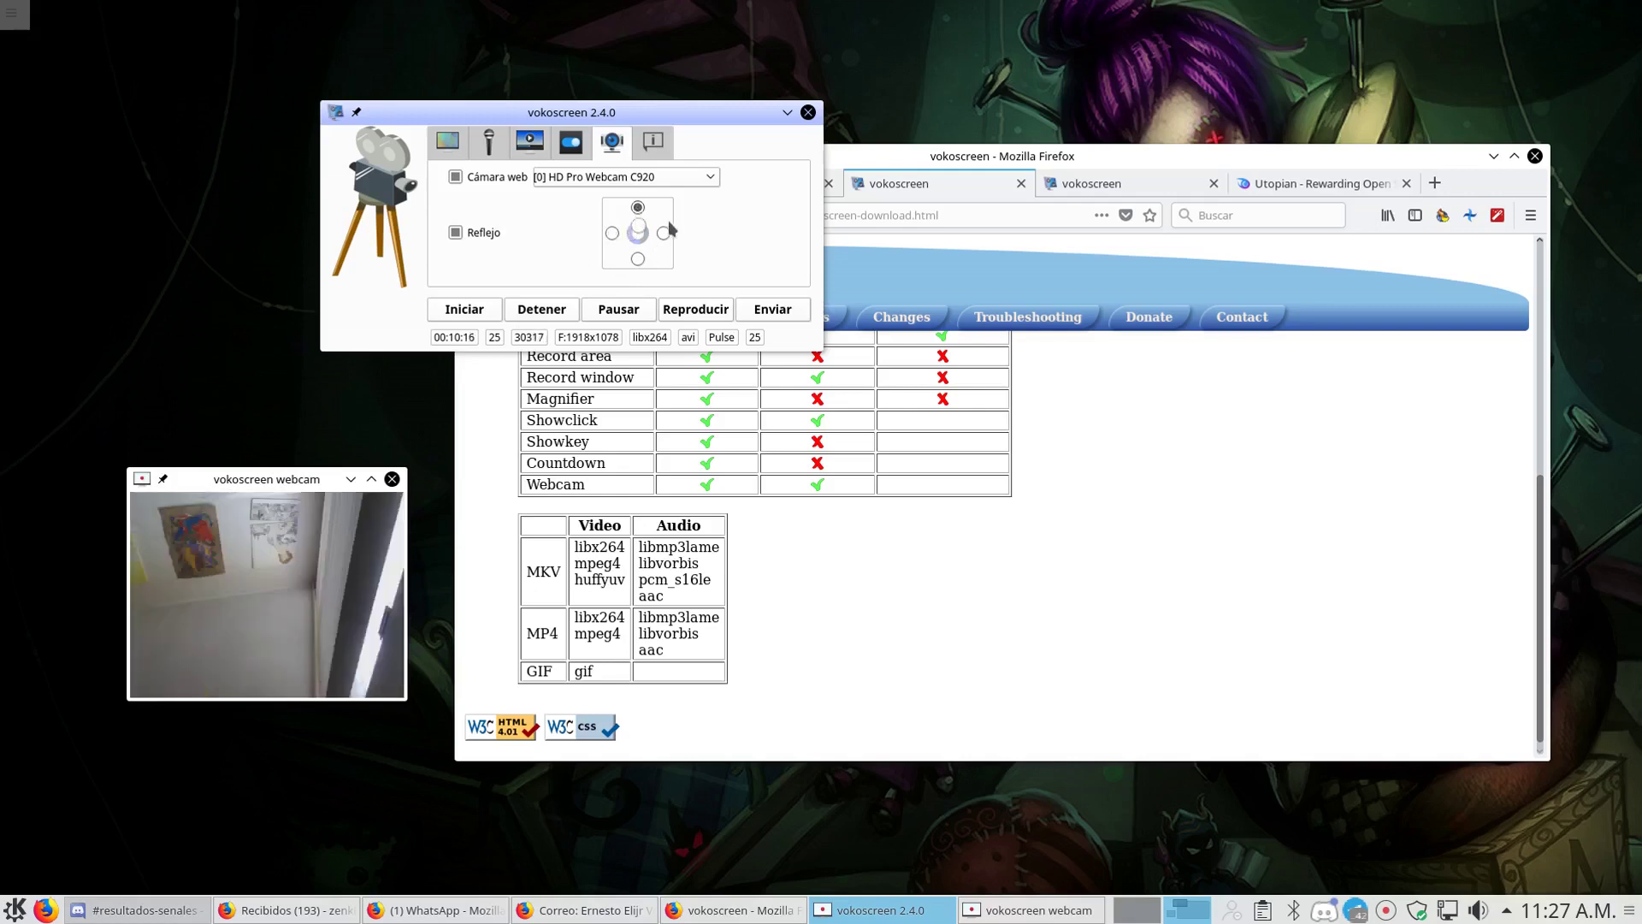
pyautogui.click(663, 233)
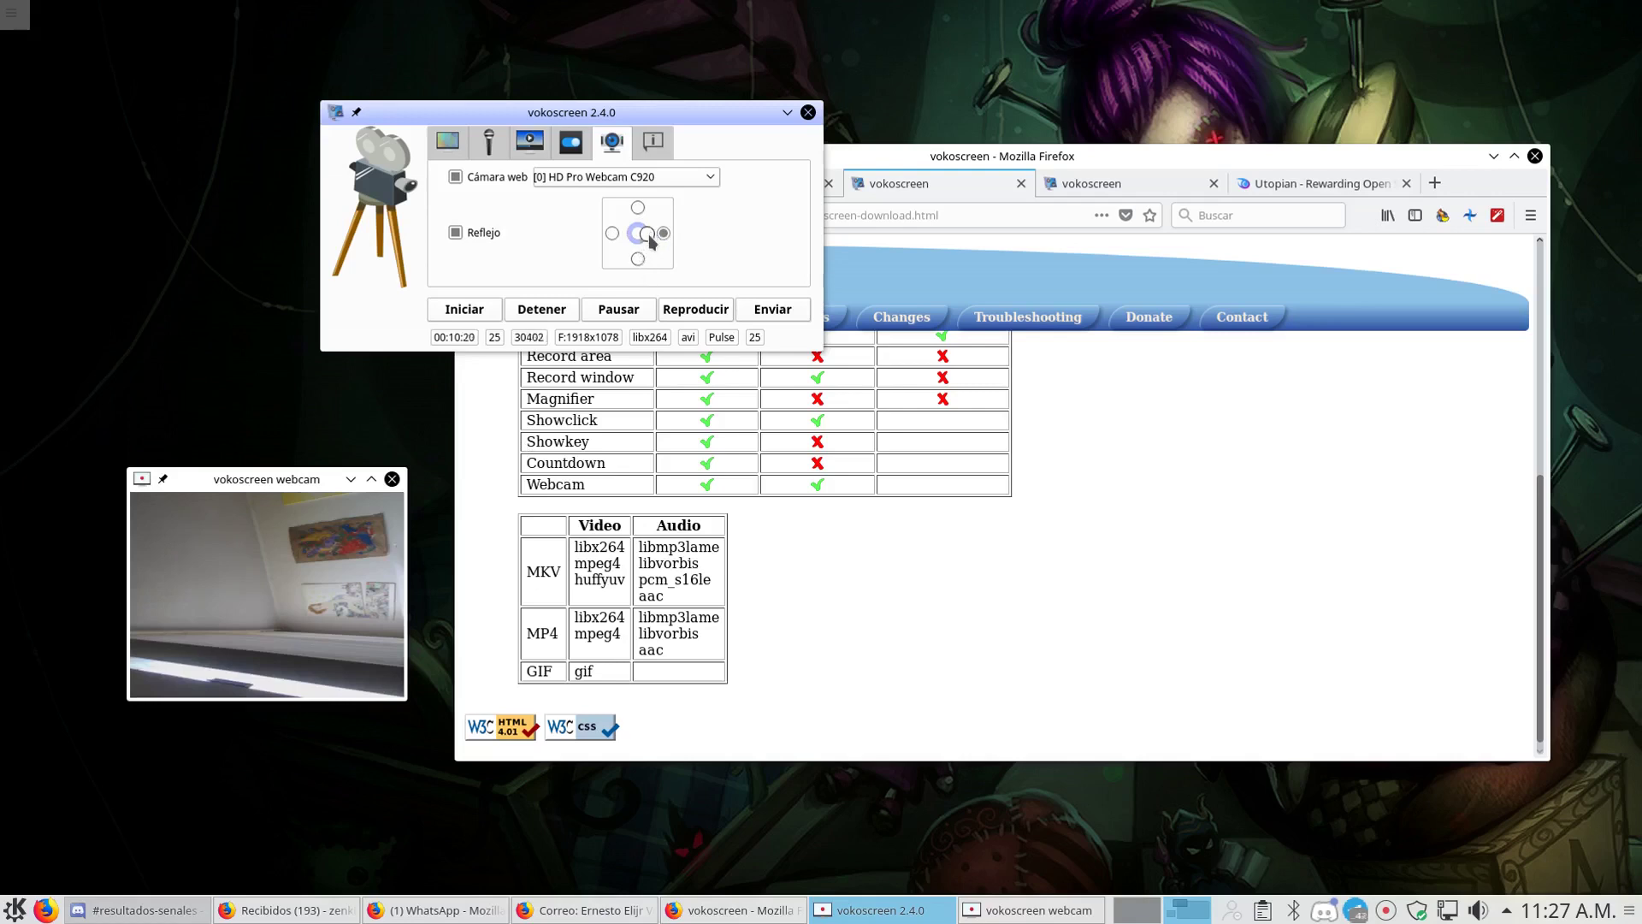
pyautogui.moveTo(650, 241)
pyautogui.mouseDown()
pyautogui.moveTo(632, 250)
pyautogui.moveTo(622, 229)
pyautogui.moveTo(656, 236)
pyautogui.moveTo(639, 256)
pyautogui.moveTo(623, 231)
pyautogui.moveTo(653, 236)
pyautogui.moveTo(642, 261)
pyautogui.mouseUp()
pyautogui.click(639, 260)
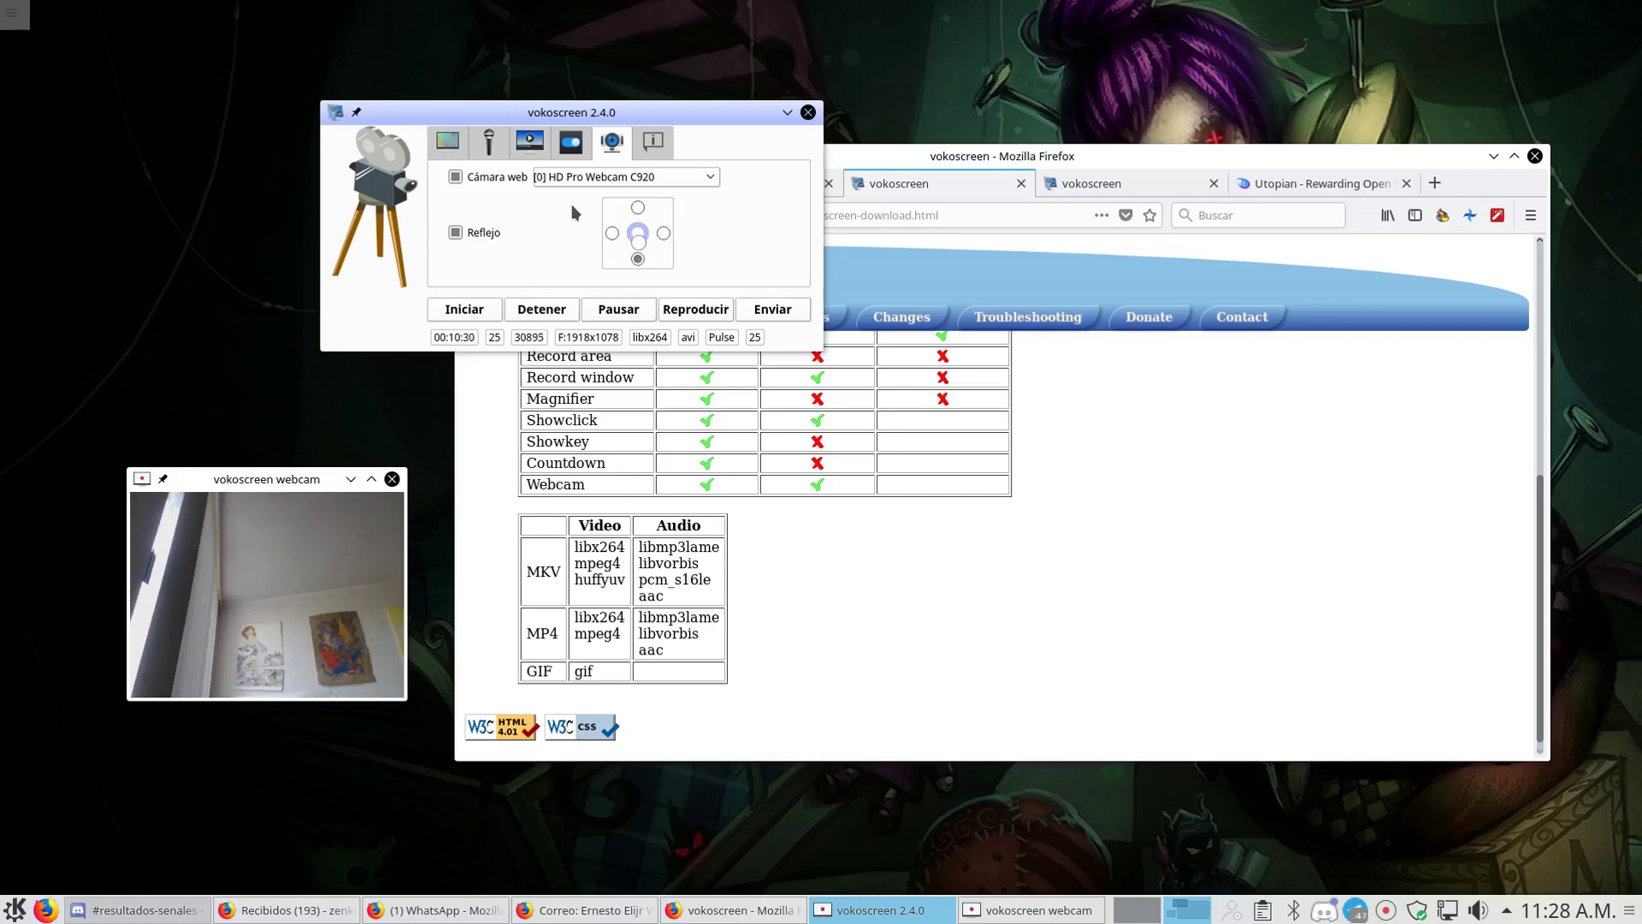
# Step: Open the Sitio web link from vokoscreen's information links in Chrome
pyautogui.click(653, 145)
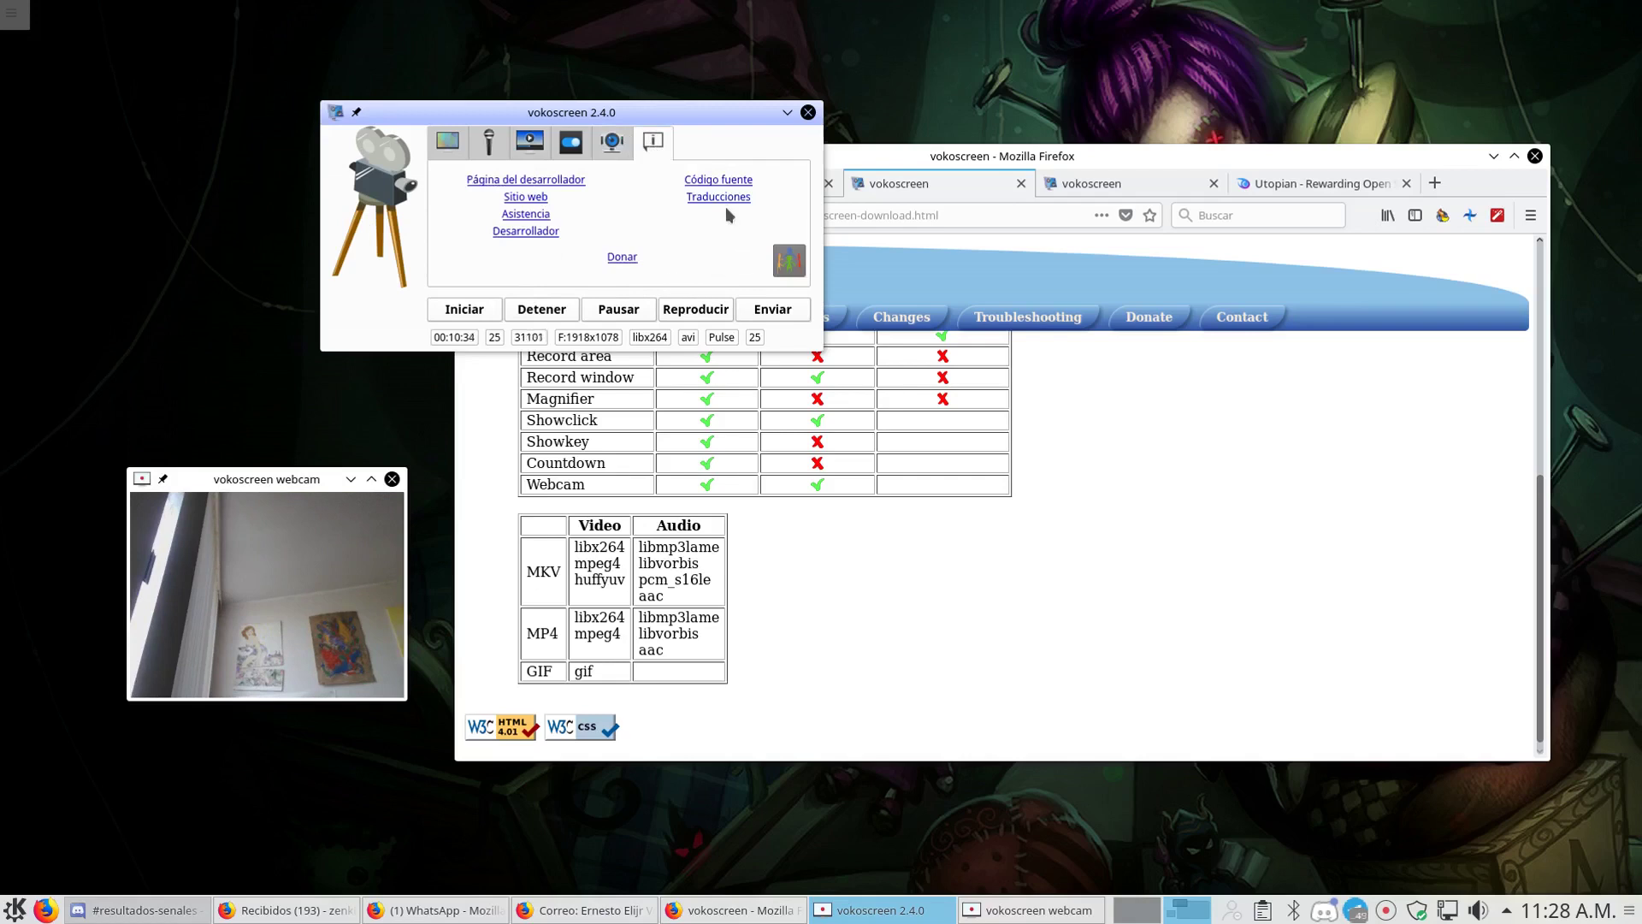
pyautogui.click(533, 199)
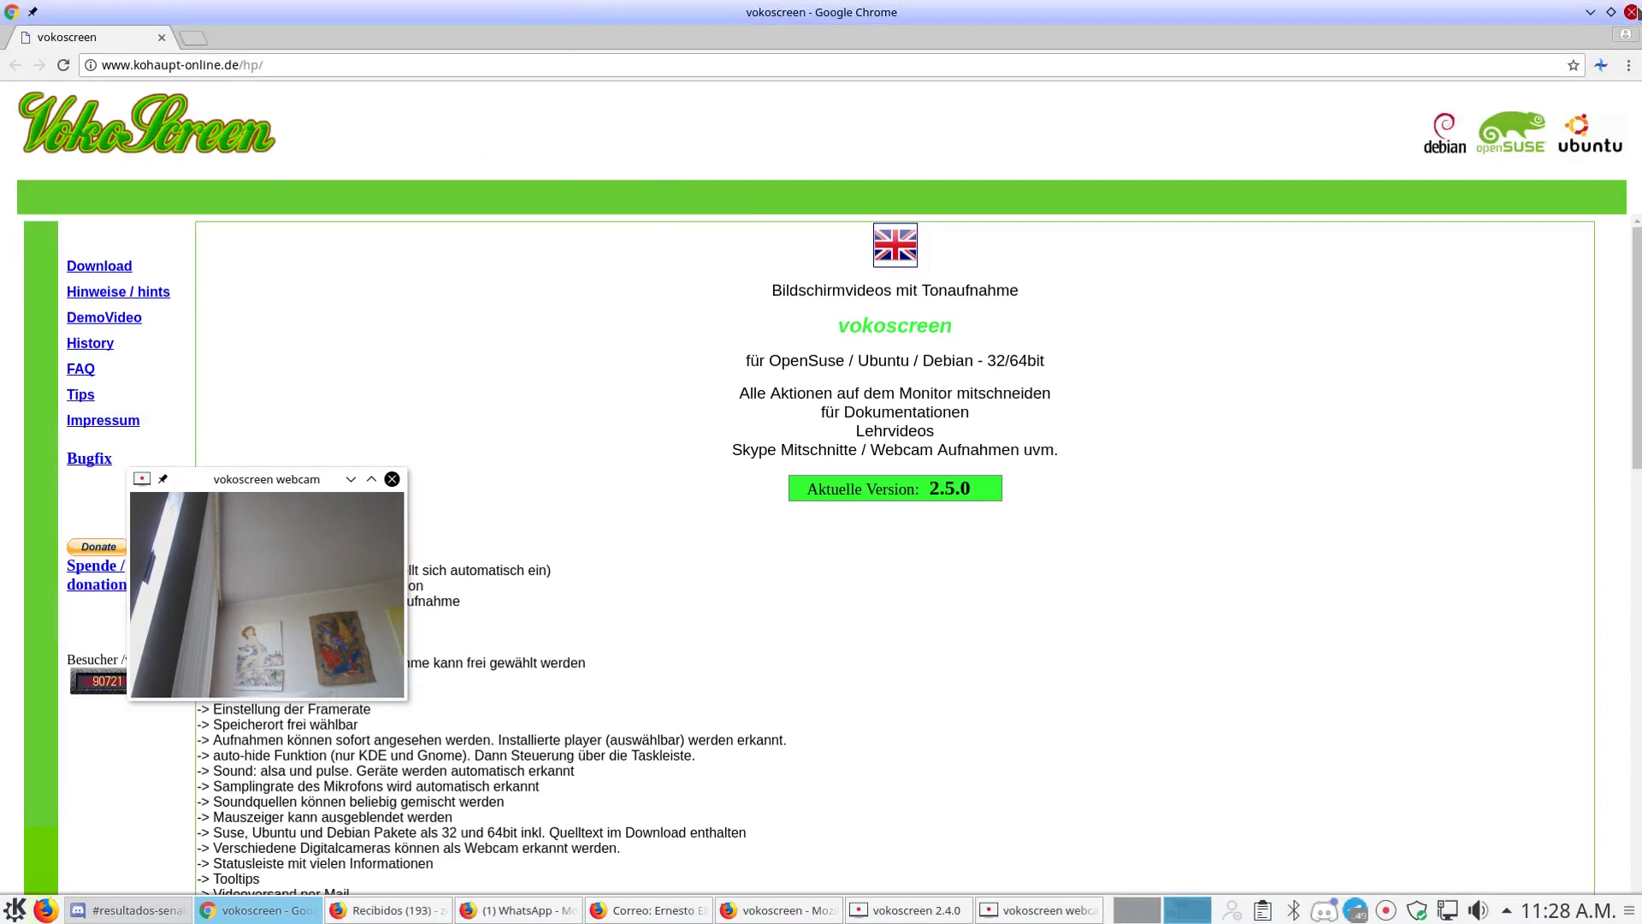
pyautogui.click(1631, 12)
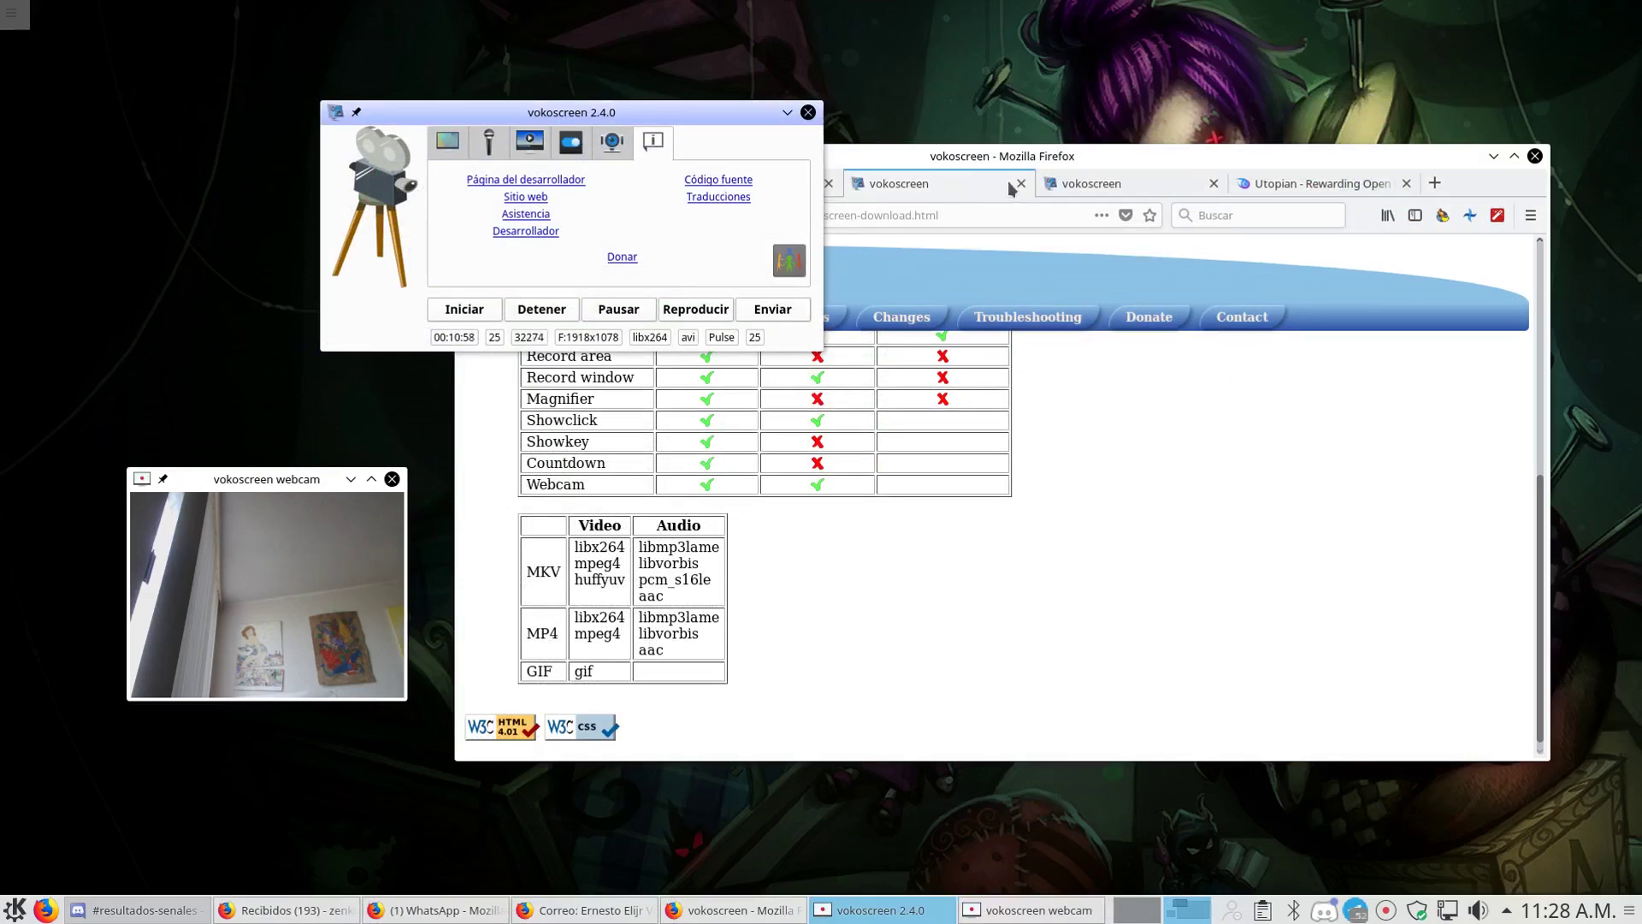
pyautogui.click(531, 202)
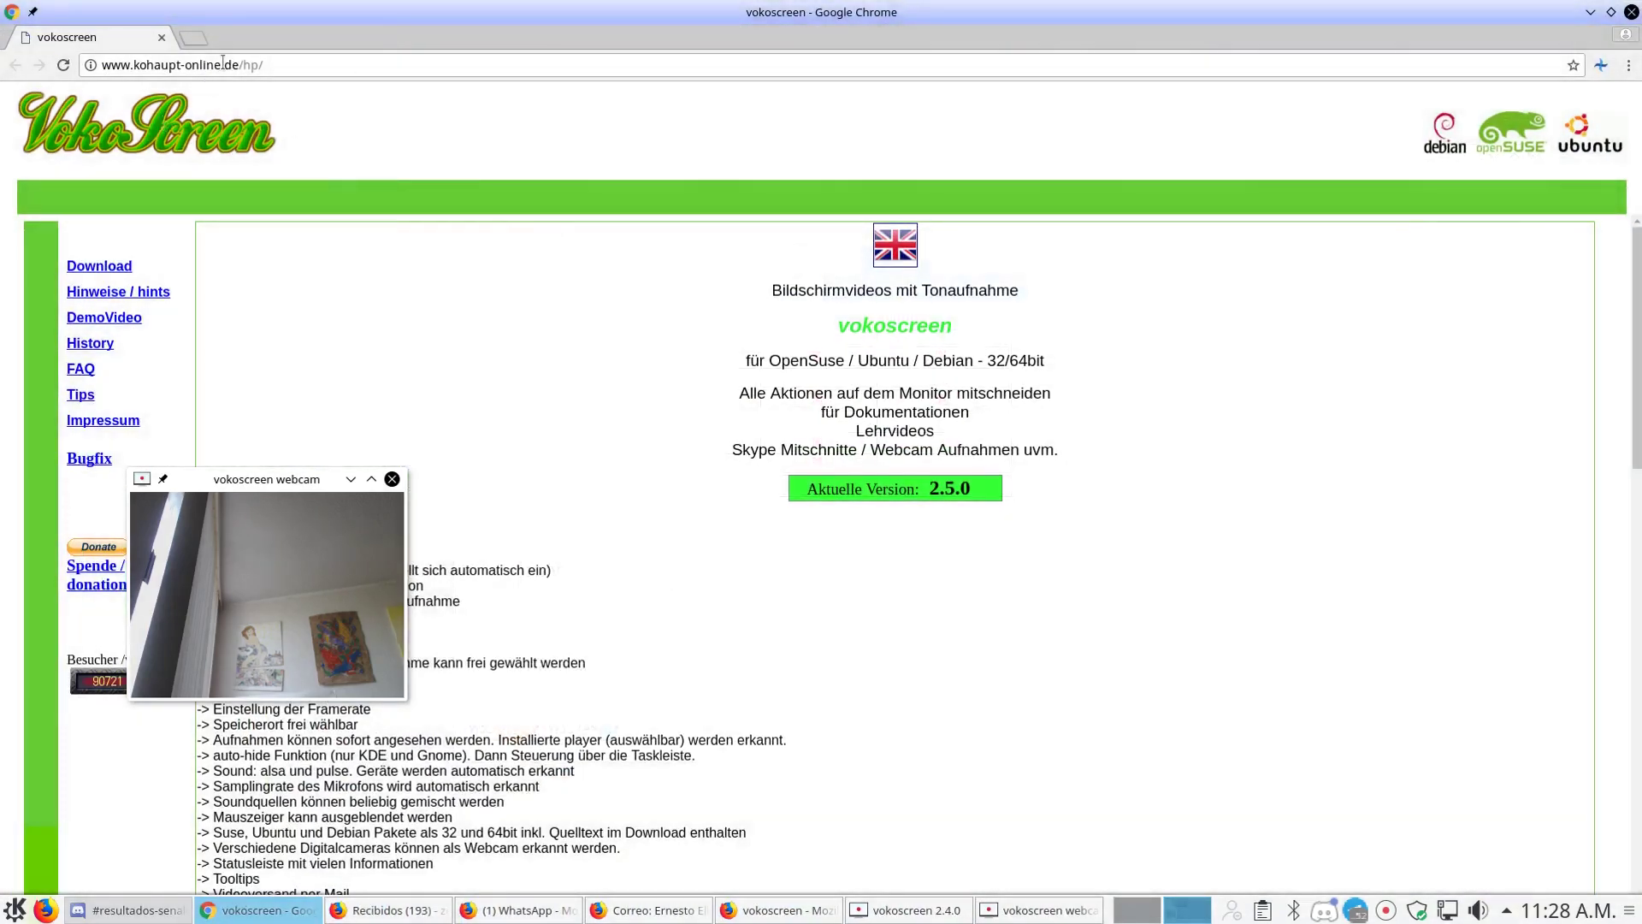
# Step: Minimize the webcam preview covering the vokoscreen website and look over the home page
pyautogui.moveTo(223, 64); pyautogui.dragTo(236, 62)
pyautogui.click(349, 481)
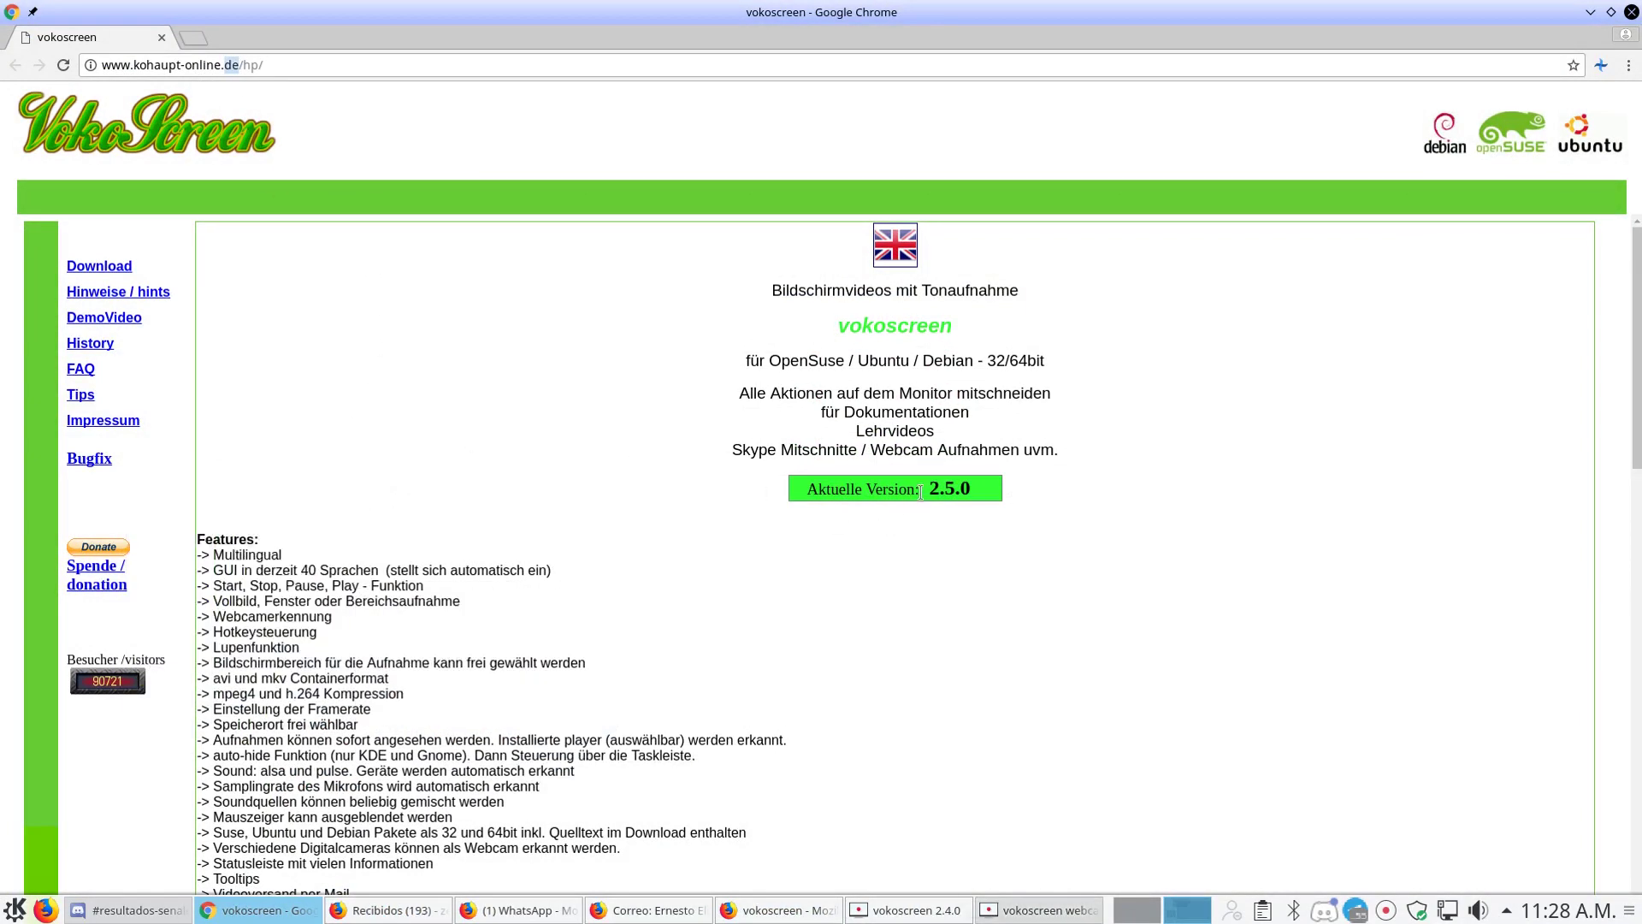
pyautogui.scroll(-3, 686, 462)
pyautogui.scroll(3, 170, 412)
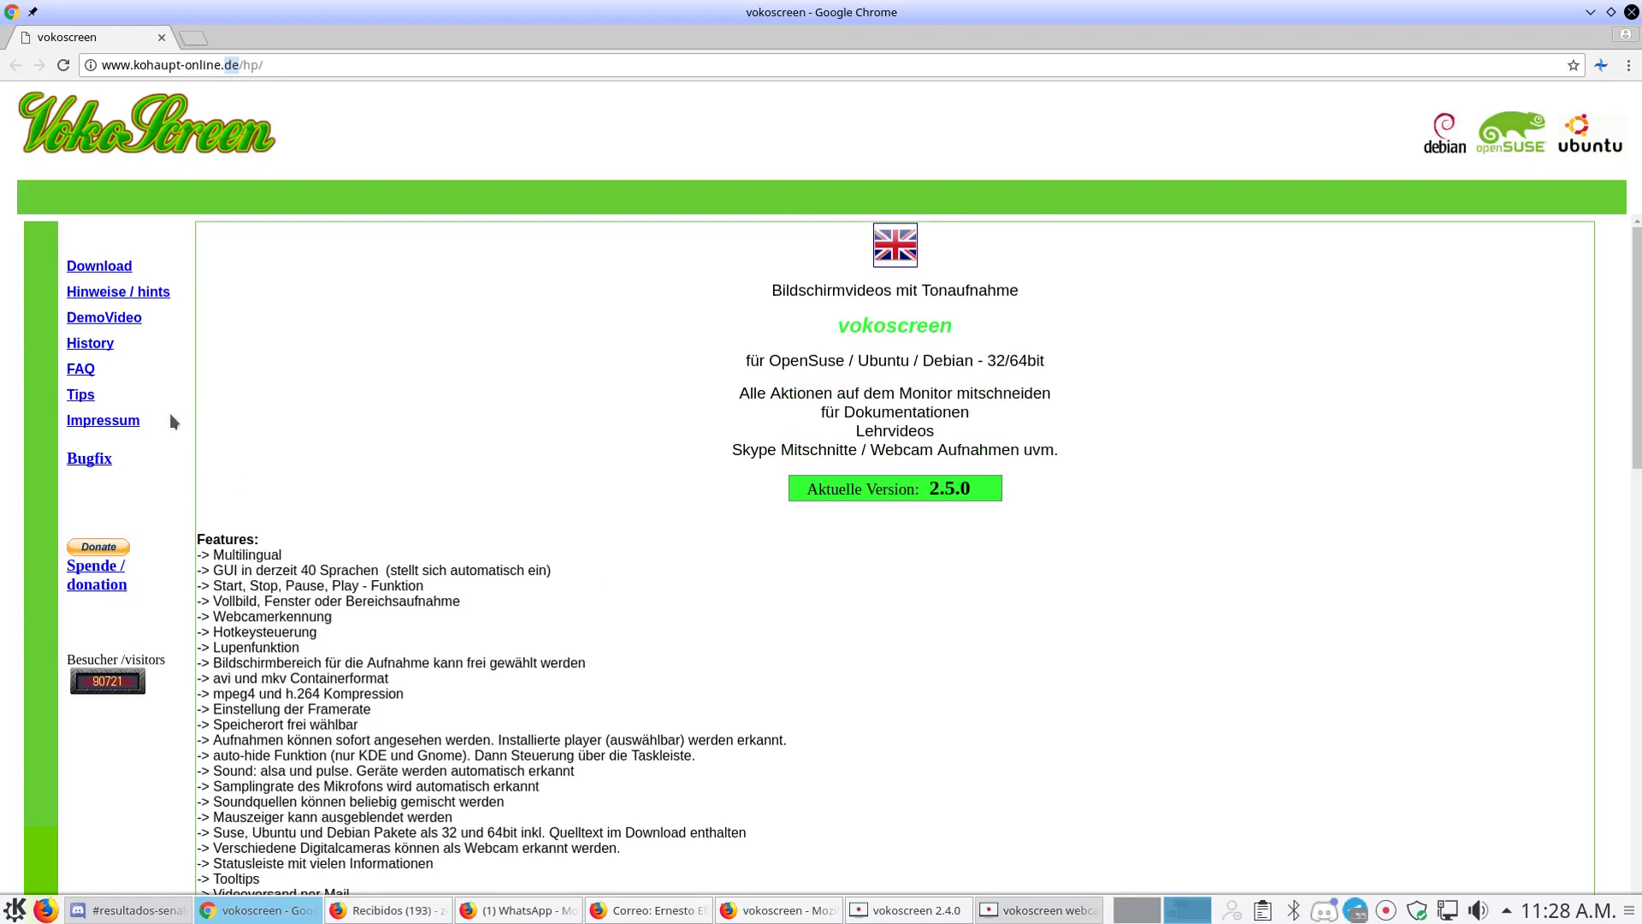
# Step: Open the website's Download page and review the packages offered for each Linux distribution
pyautogui.click(116, 274)
pyautogui.scroll(-1, 373, 403)
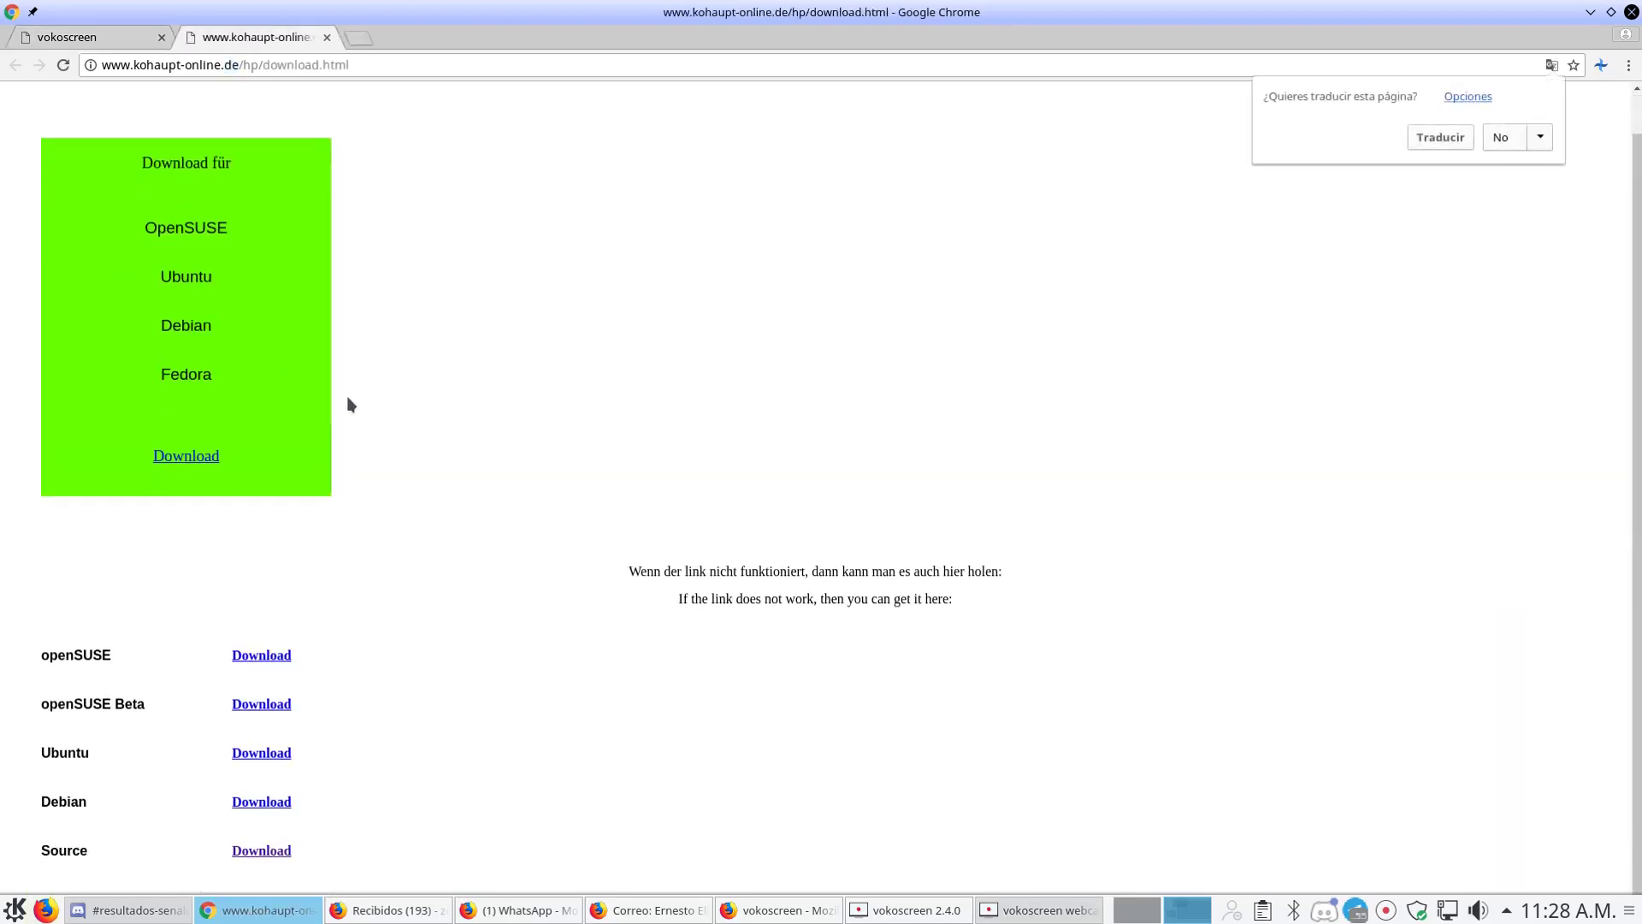
pyautogui.scroll(1, 348, 403)
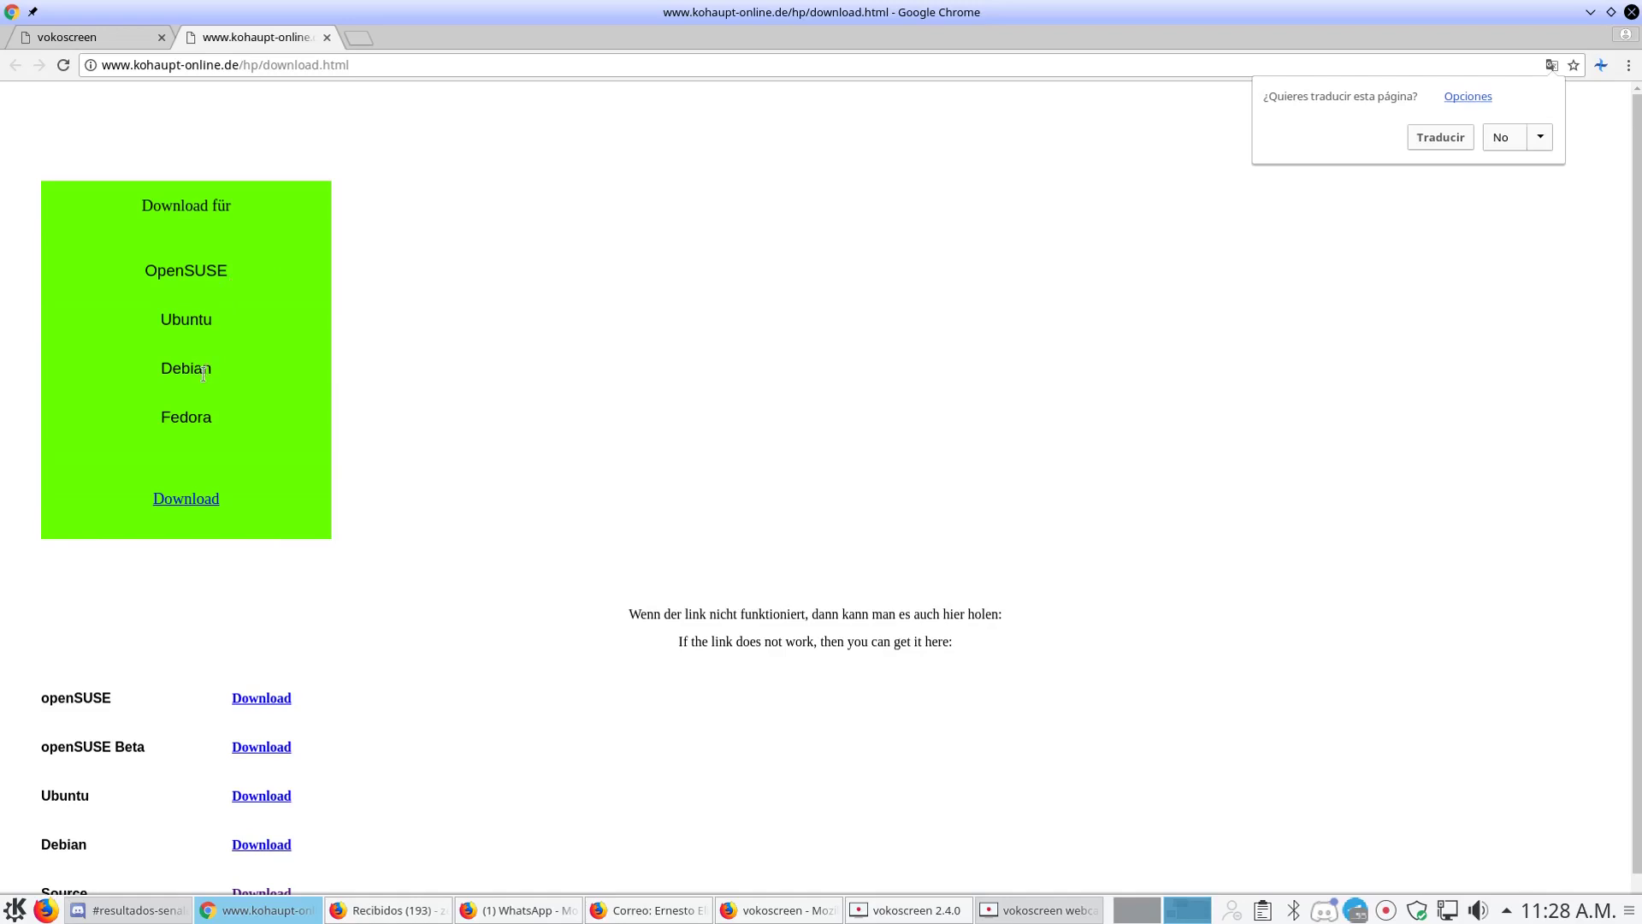
pyautogui.scroll(-1, 190, 553)
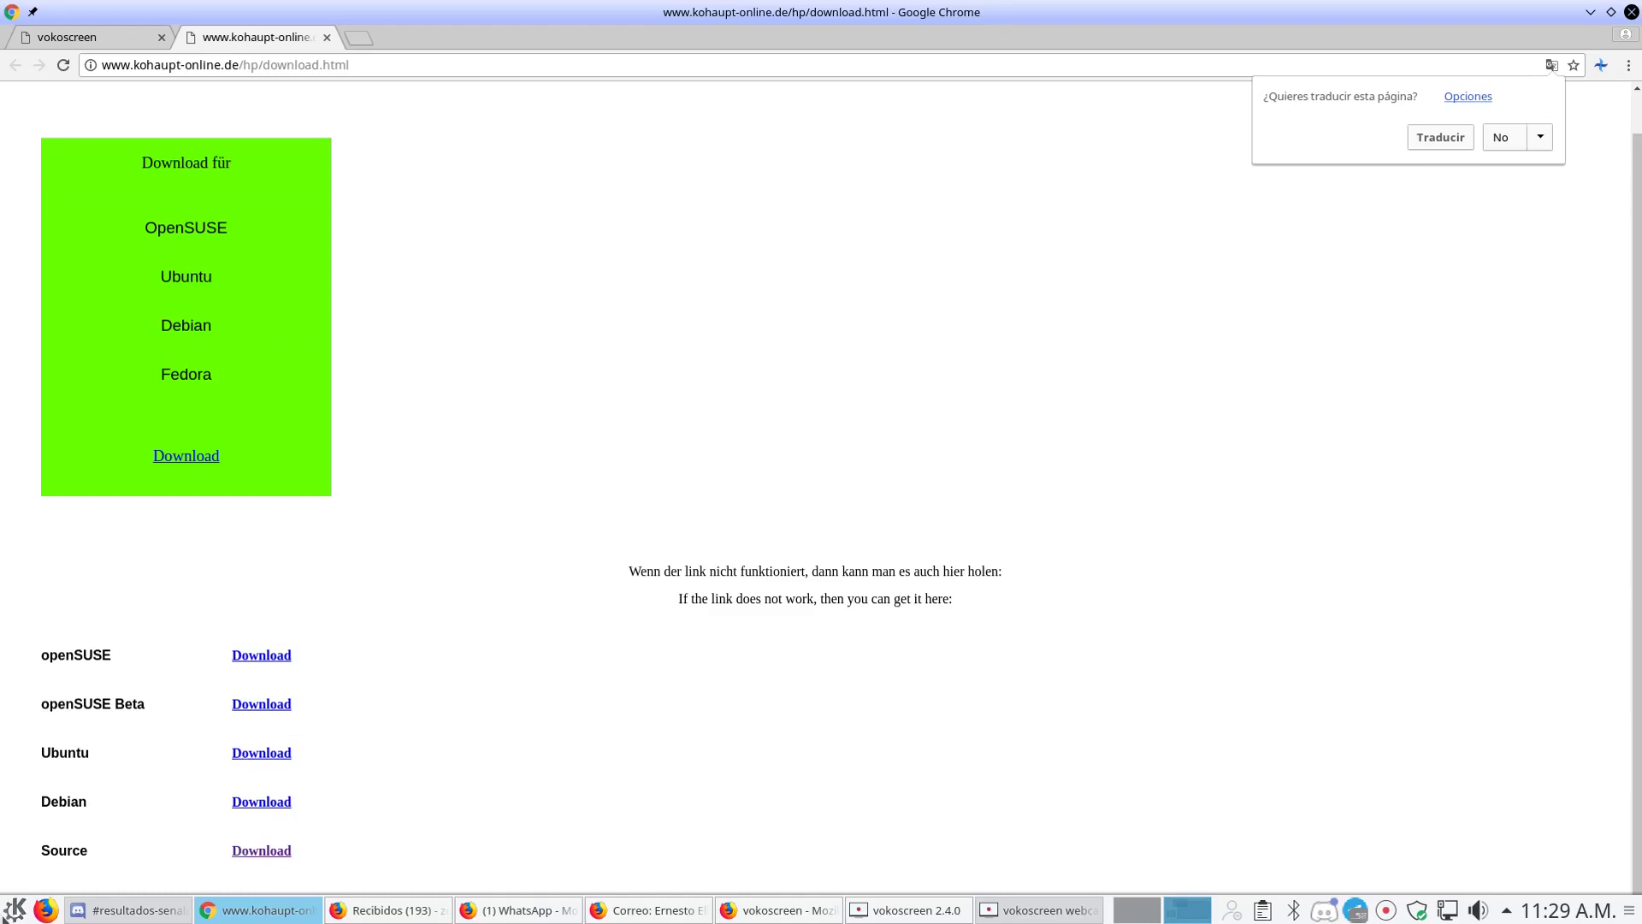
# Step: Launch a Konsole terminal and place its window over the middle of the download page
pyautogui.click(14, 910)
pyautogui.write('tel')
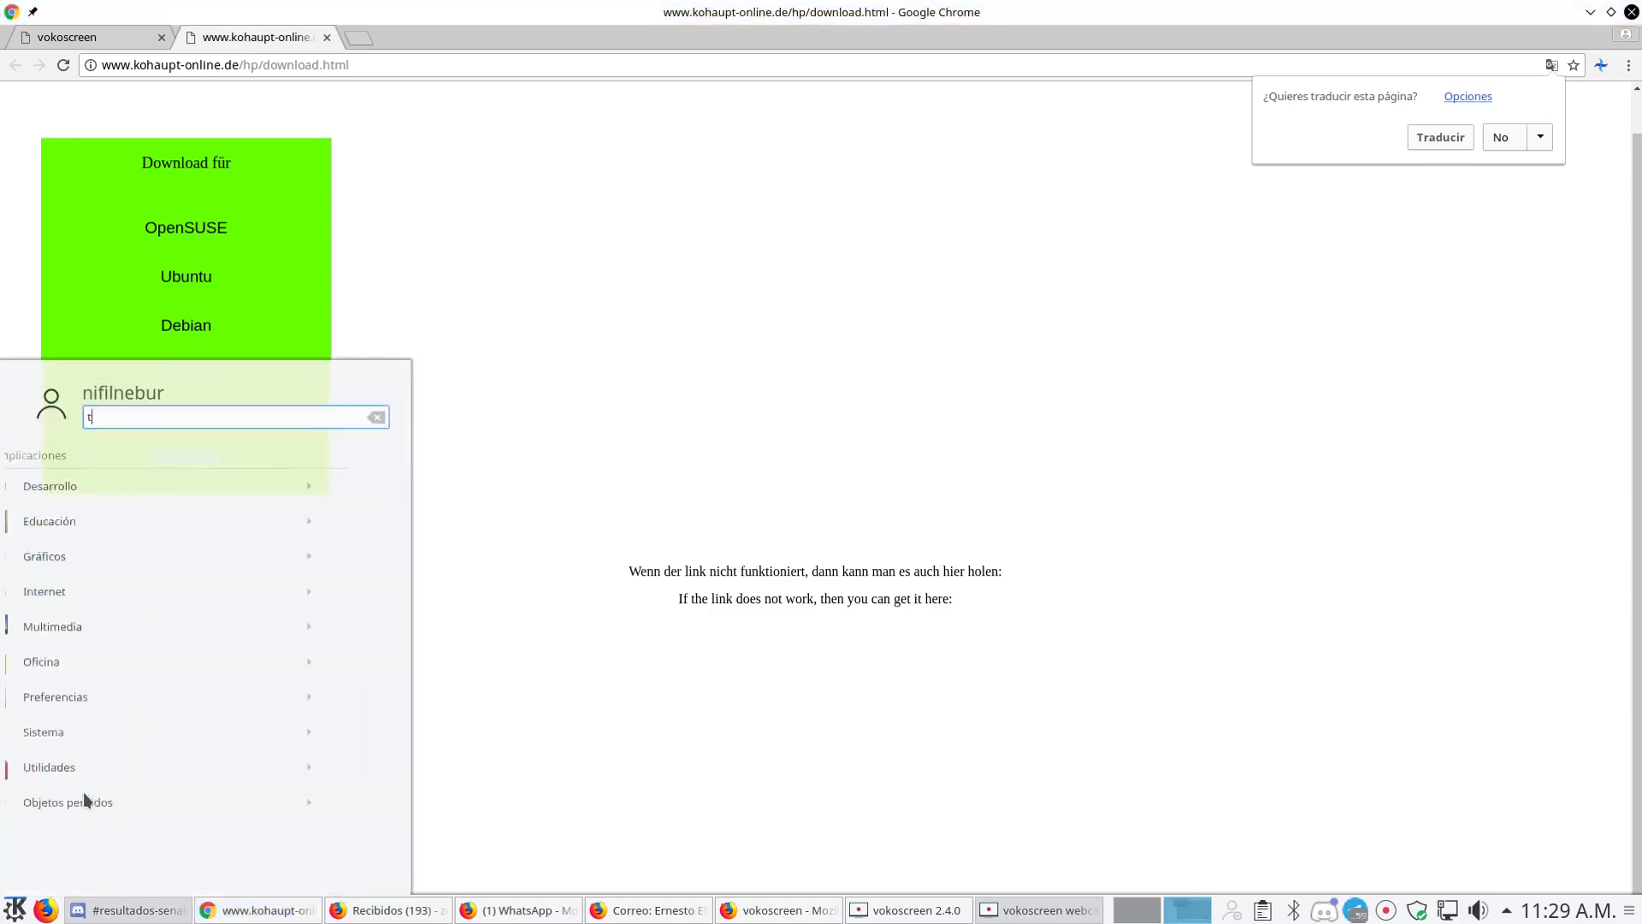
pyautogui.press('Escape')
pyautogui.press('Escape')
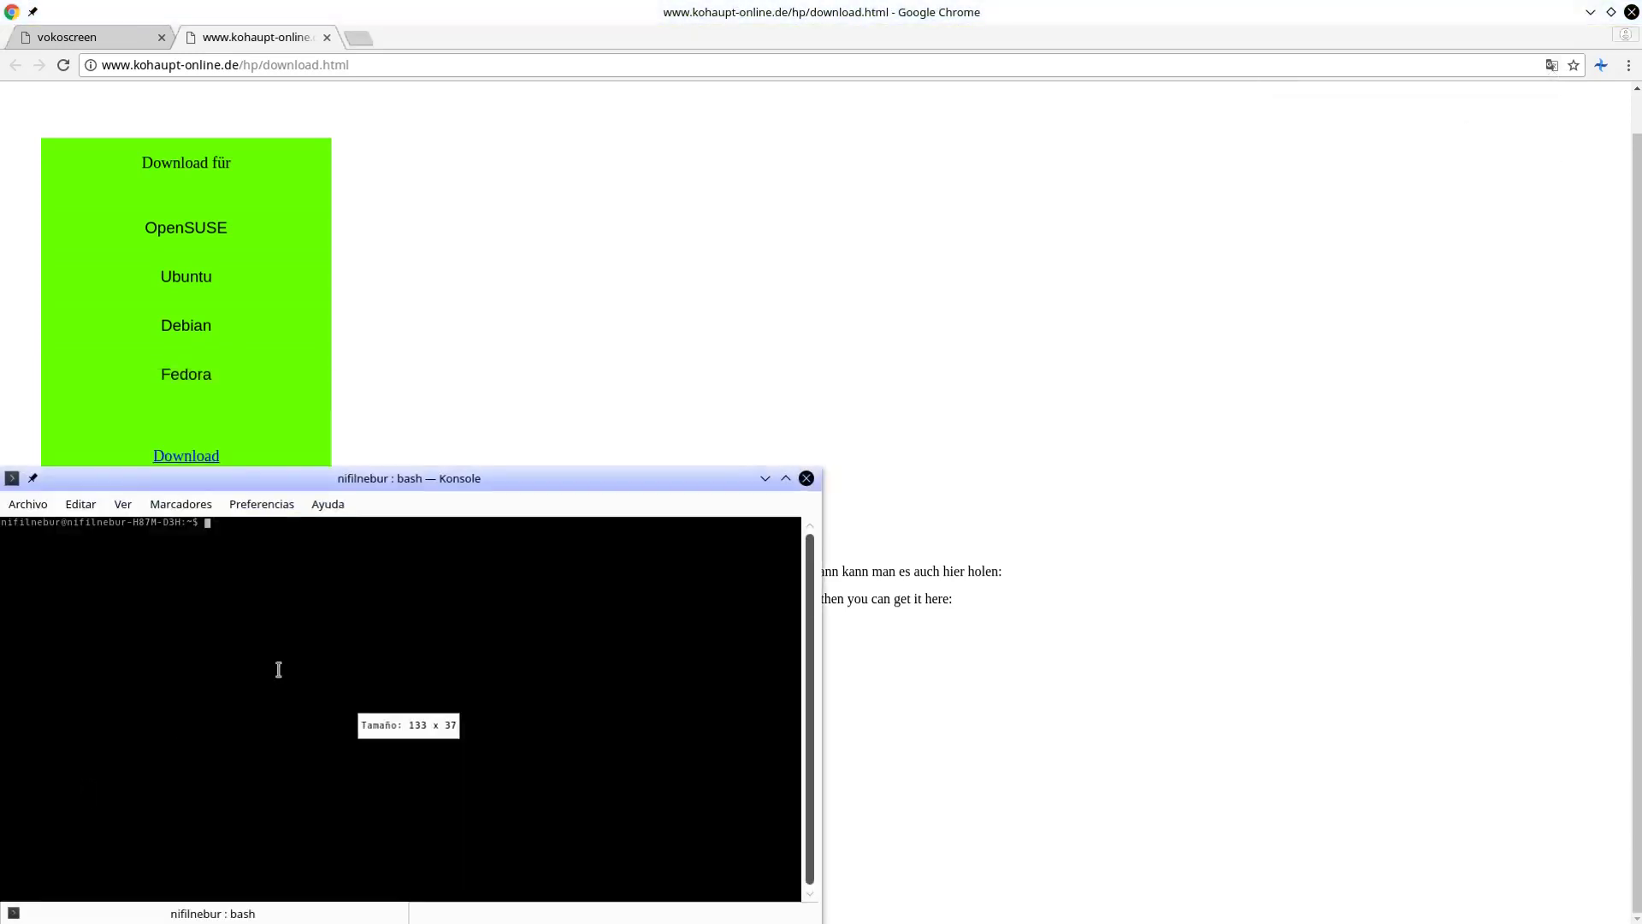
pyautogui.moveTo(394, 470); pyautogui.dragTo(747, 276)
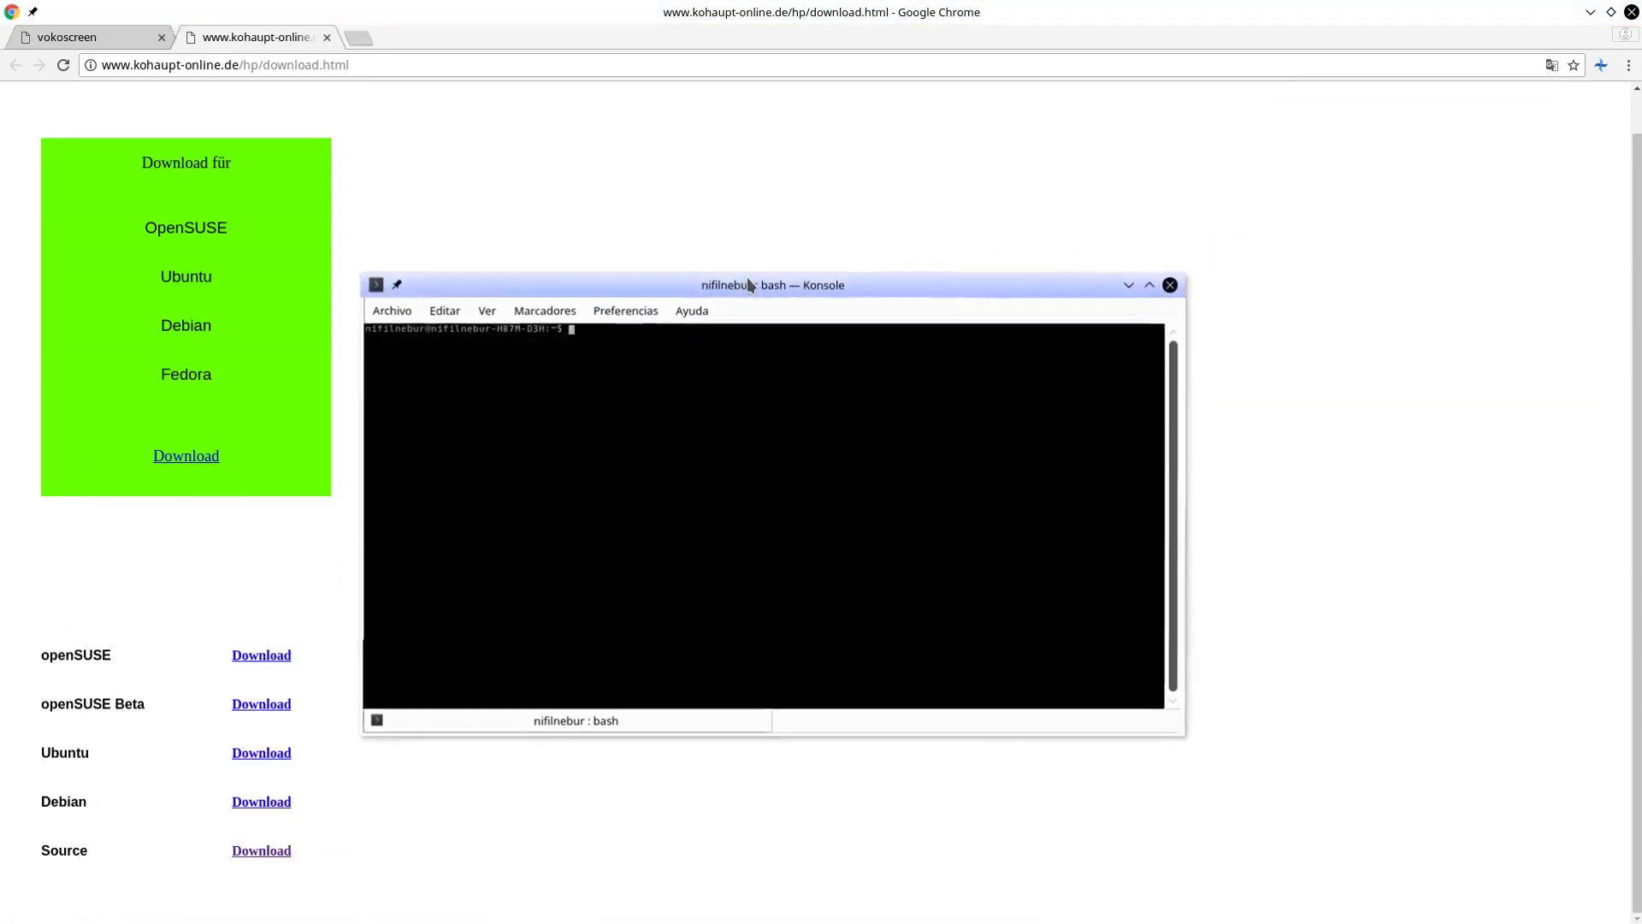
# Step: Try to run "sudo apt-get instal vokoscreen" in the terminal, entering the account's sudo password
pyautogui.write('sud')
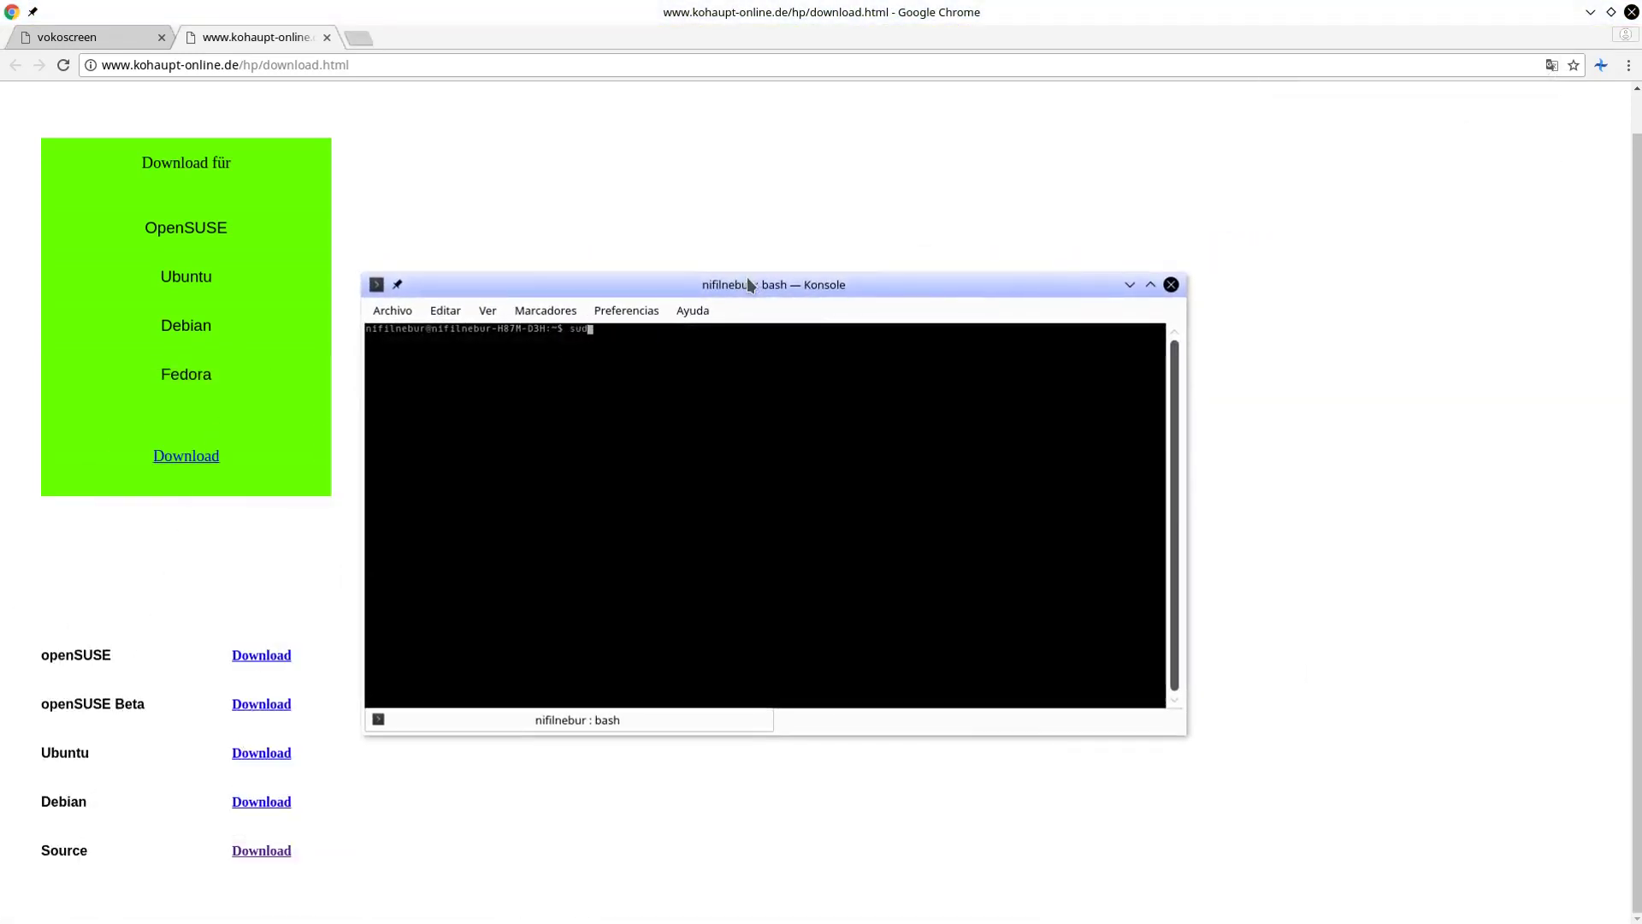
pyautogui.write('o apt-get insta')
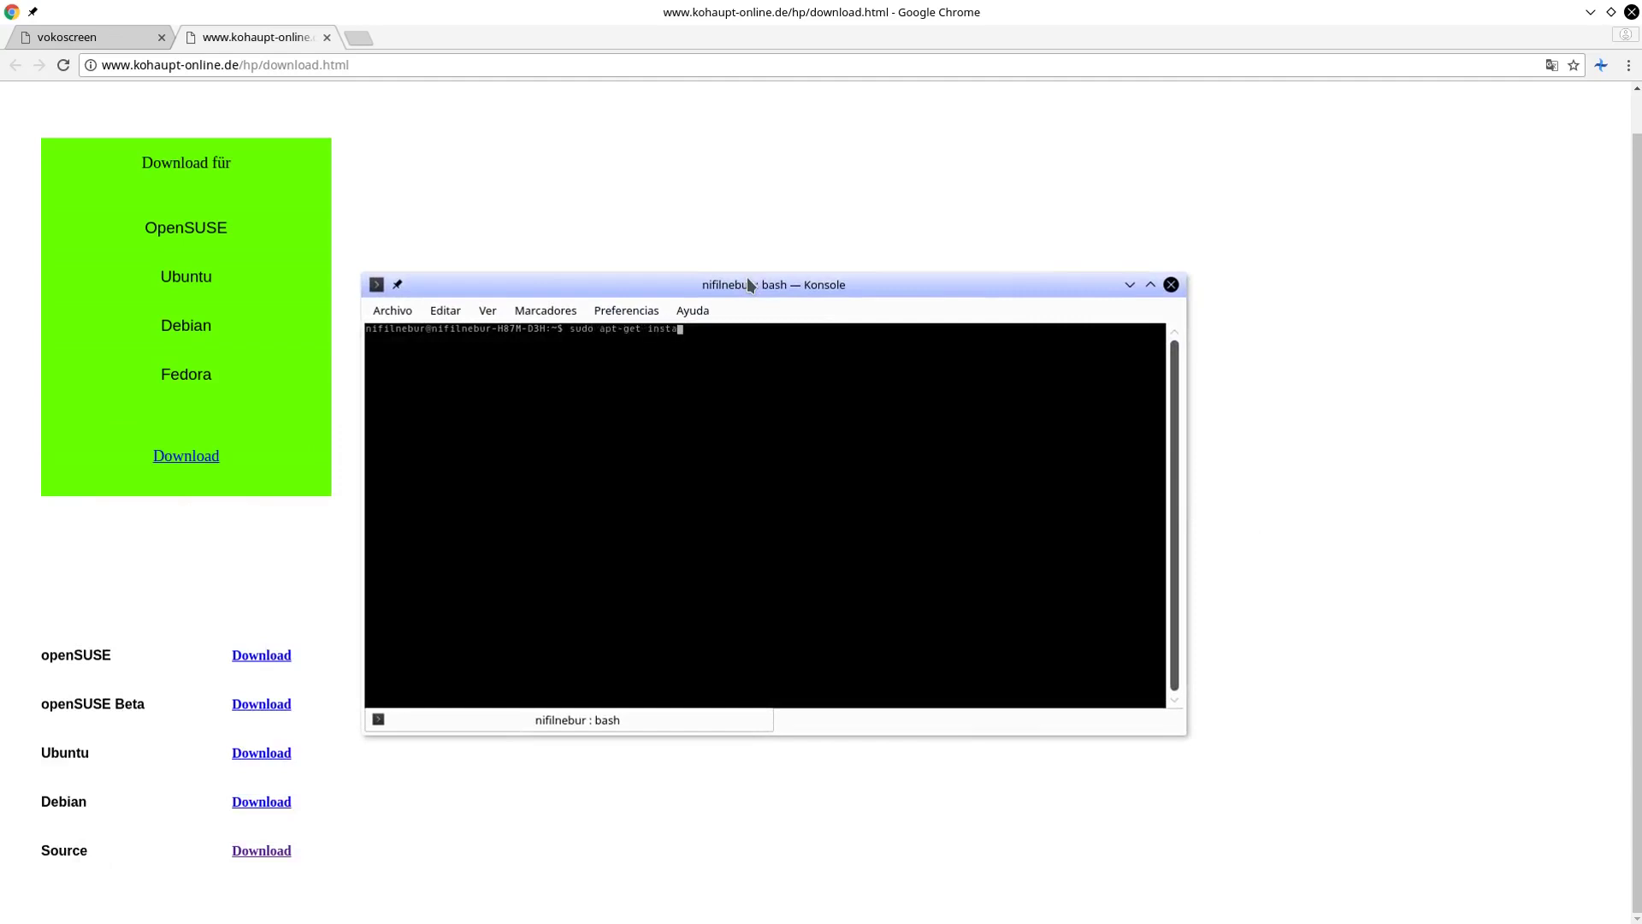
pyautogui.write('llvokoscreen')
pyautogui.press('Return')
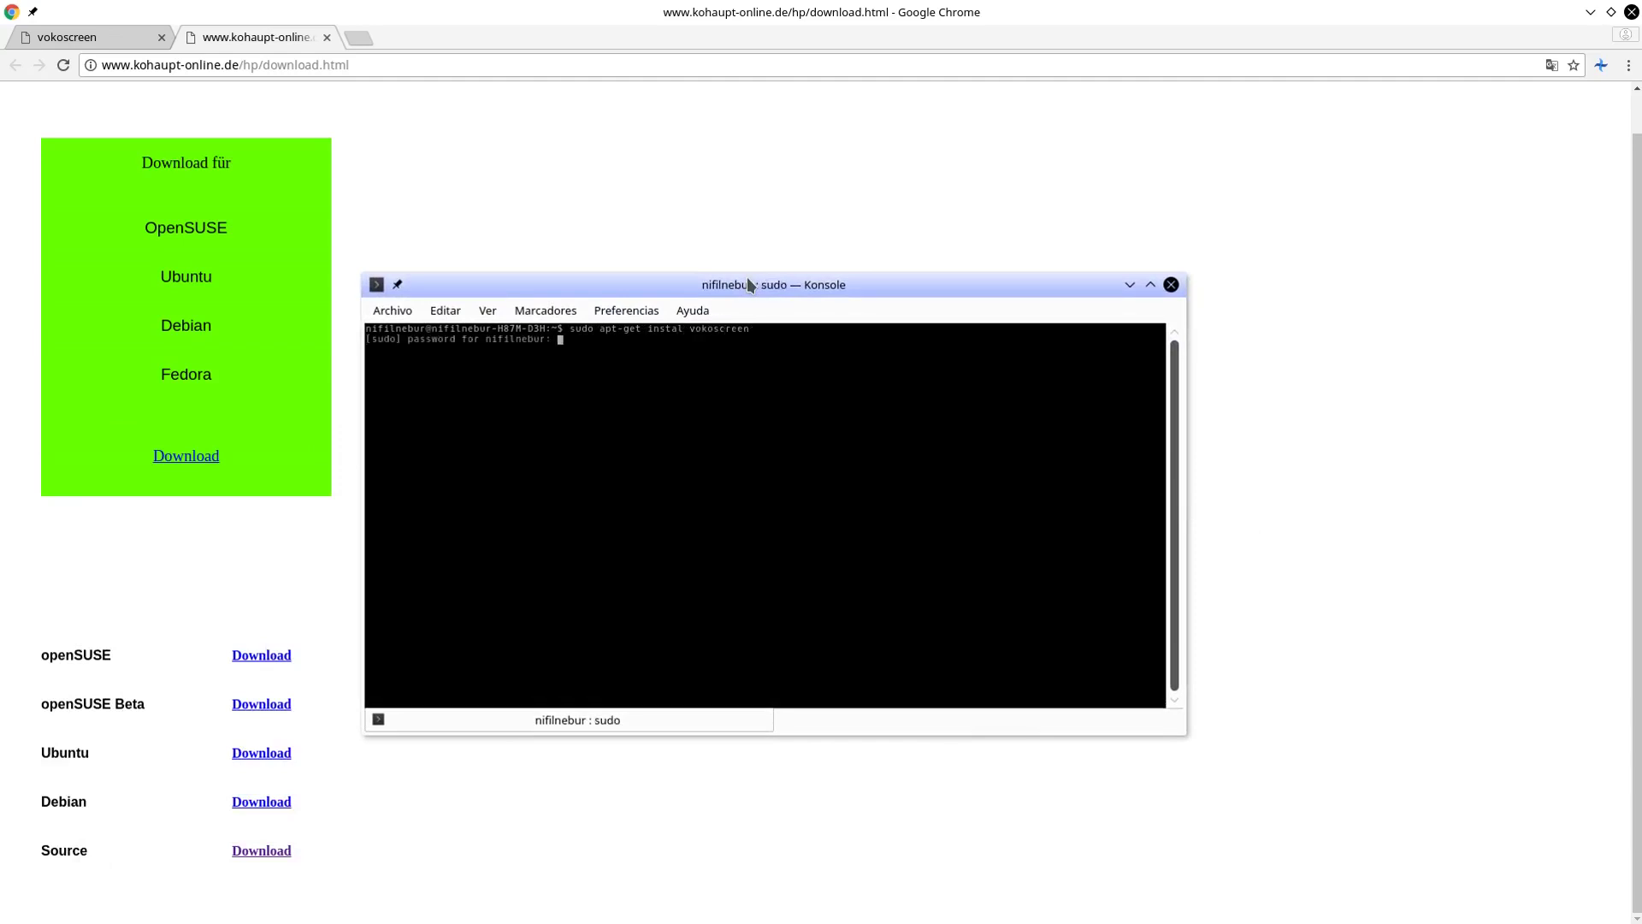
pyautogui.press('Return')
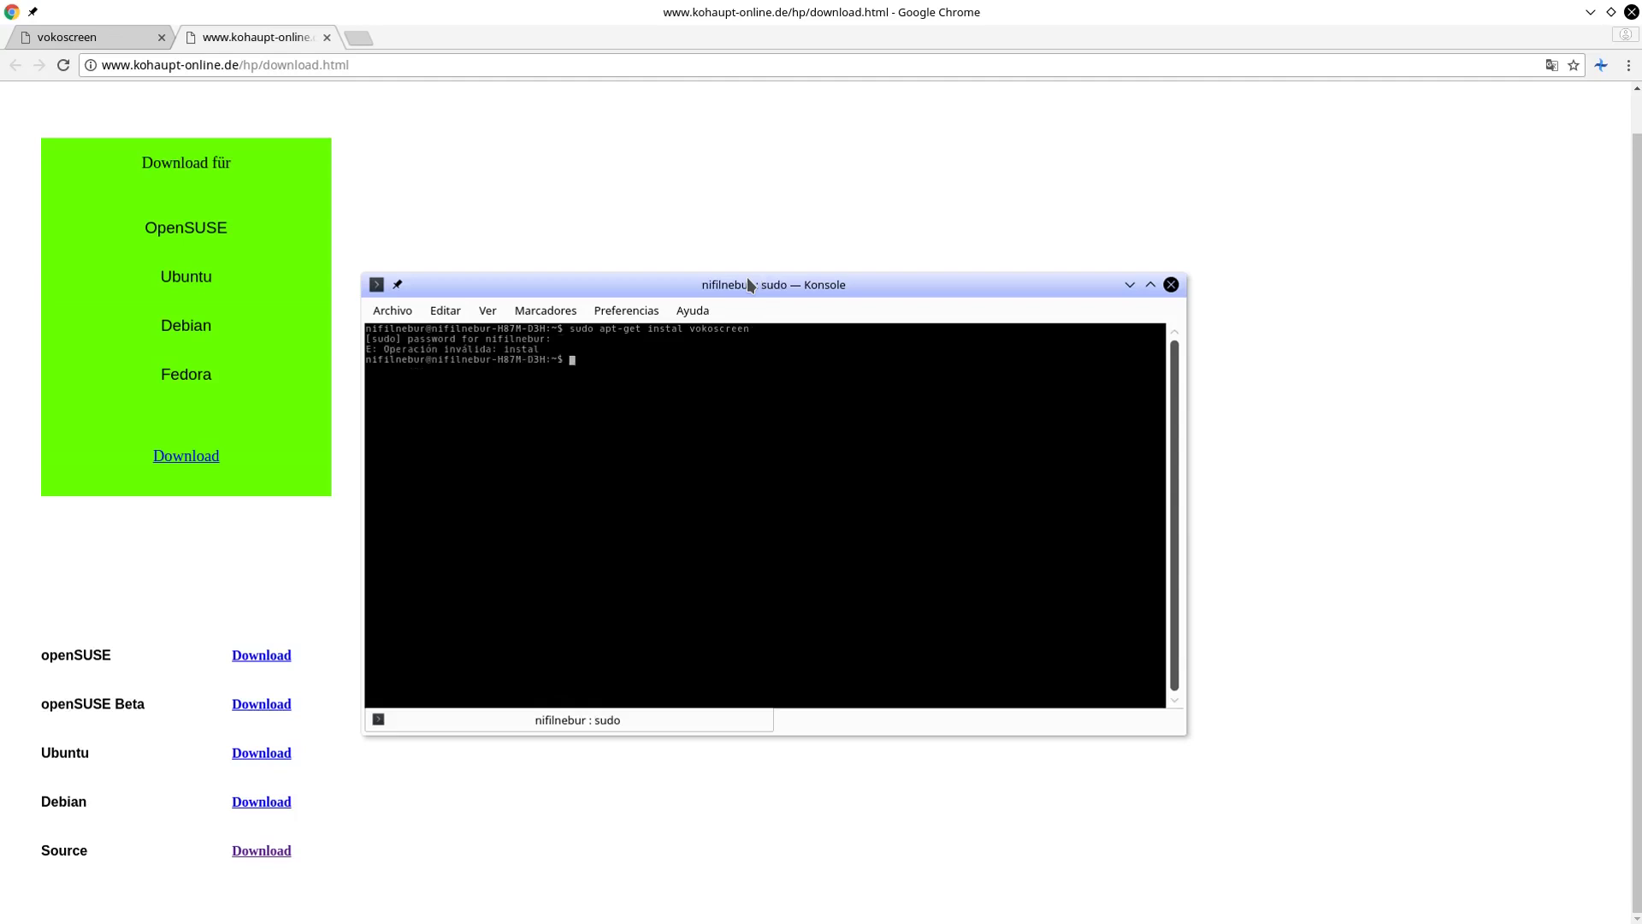
# Step: Correct the misspelled subcommand in the previous terminal command and run "sudo apt-get install vokoscreen"
pyautogui.press('Up')
pyautogui.press('Left')
pyautogui.press('Left')
pyautogui.press('Left')
pyautogui.press('Left')
pyautogui.press('Left')
pyautogui.press('Left')
pyautogui.press('Left')
pyautogui.press('Left')
pyautogui.press('Left')
pyautogui.press('Left')
pyautogui.press('Left')
pyautogui.write('l')
pyautogui.press('Return')
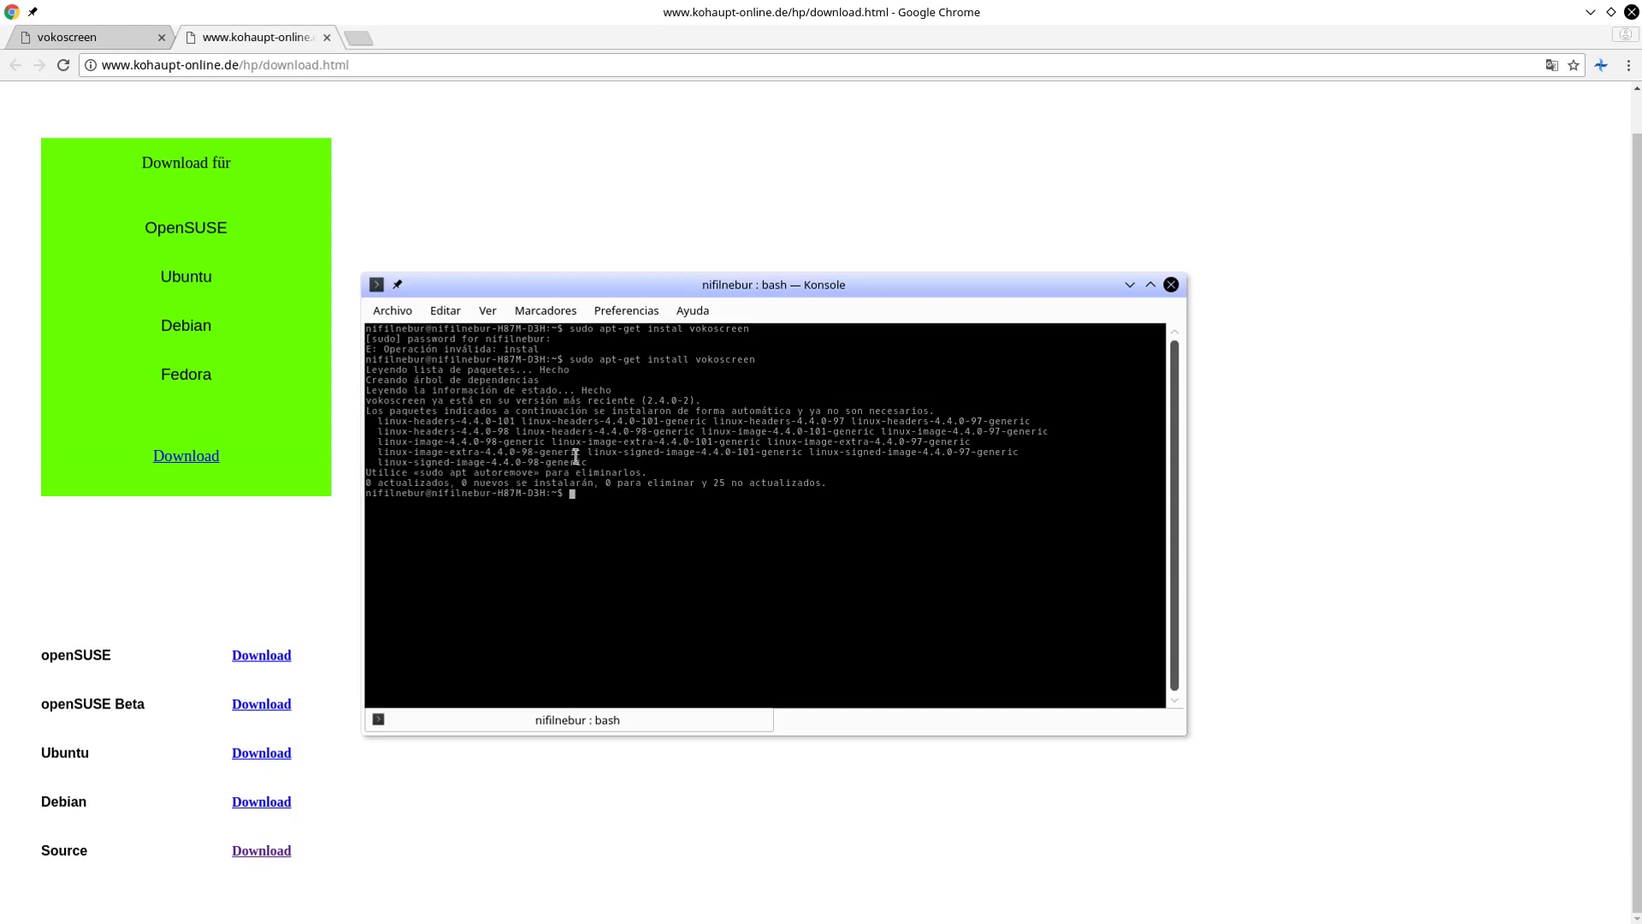
# Step: Highlight the installed vokoscreen version in the terminal output, minimize Konsole and compare it with the current version on the website's home page
pyautogui.moveTo(419, 400); pyautogui.dragTo(690, 400)
pyautogui.click(1130, 284)
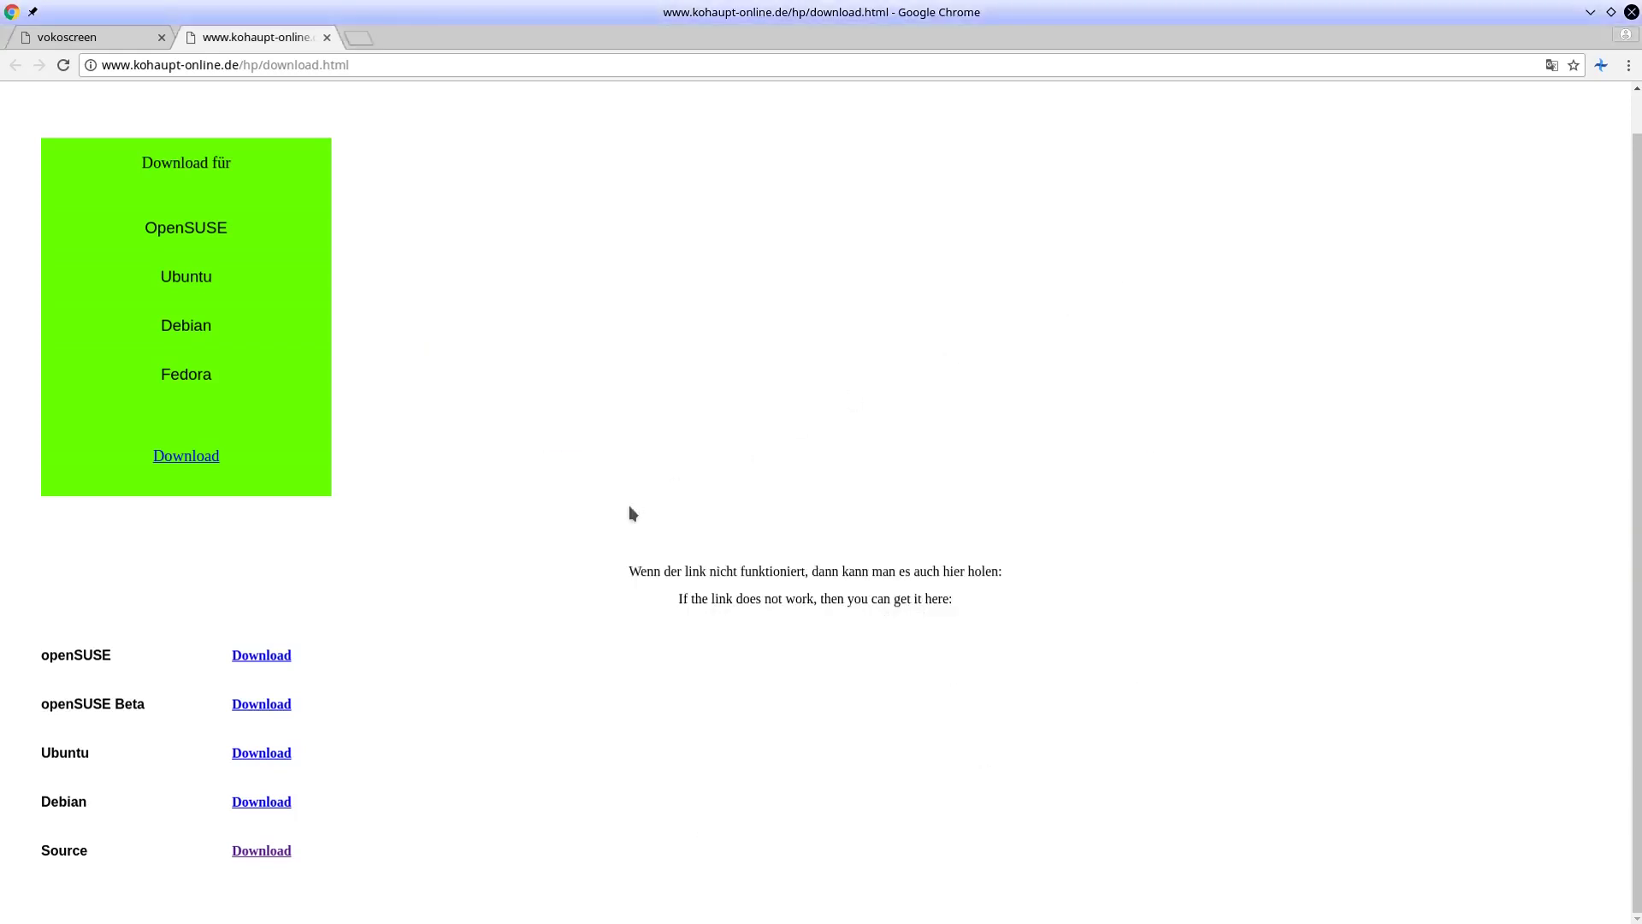
pyautogui.scroll(1, 623, 508)
pyautogui.click(74, 42)
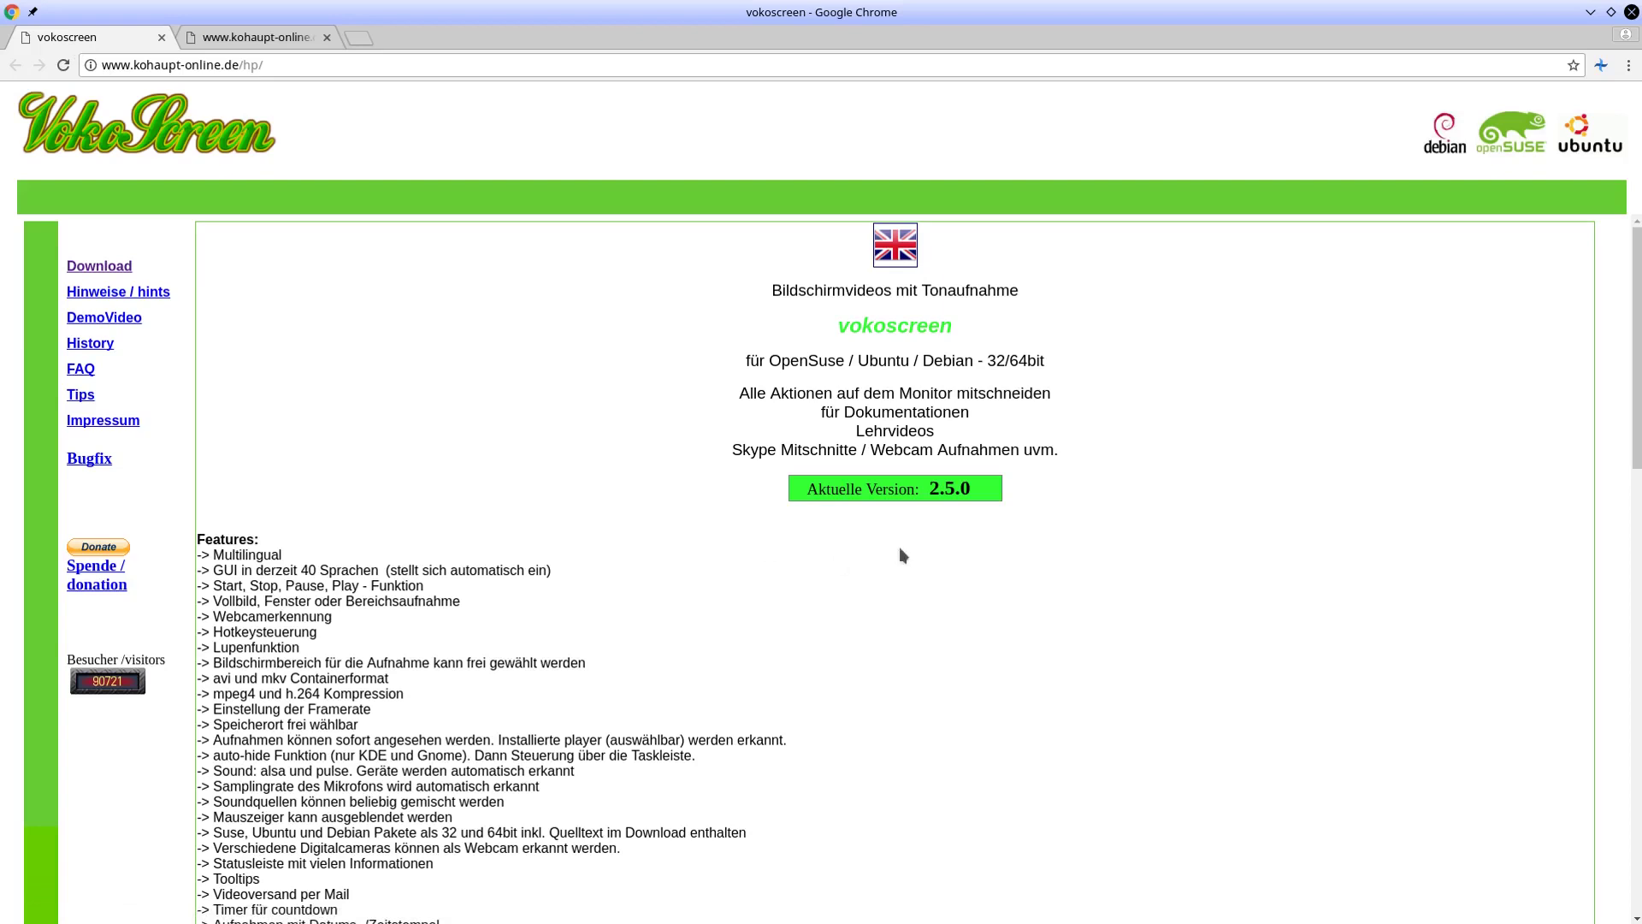
pyautogui.moveTo(977, 493); pyautogui.dragTo(927, 487)
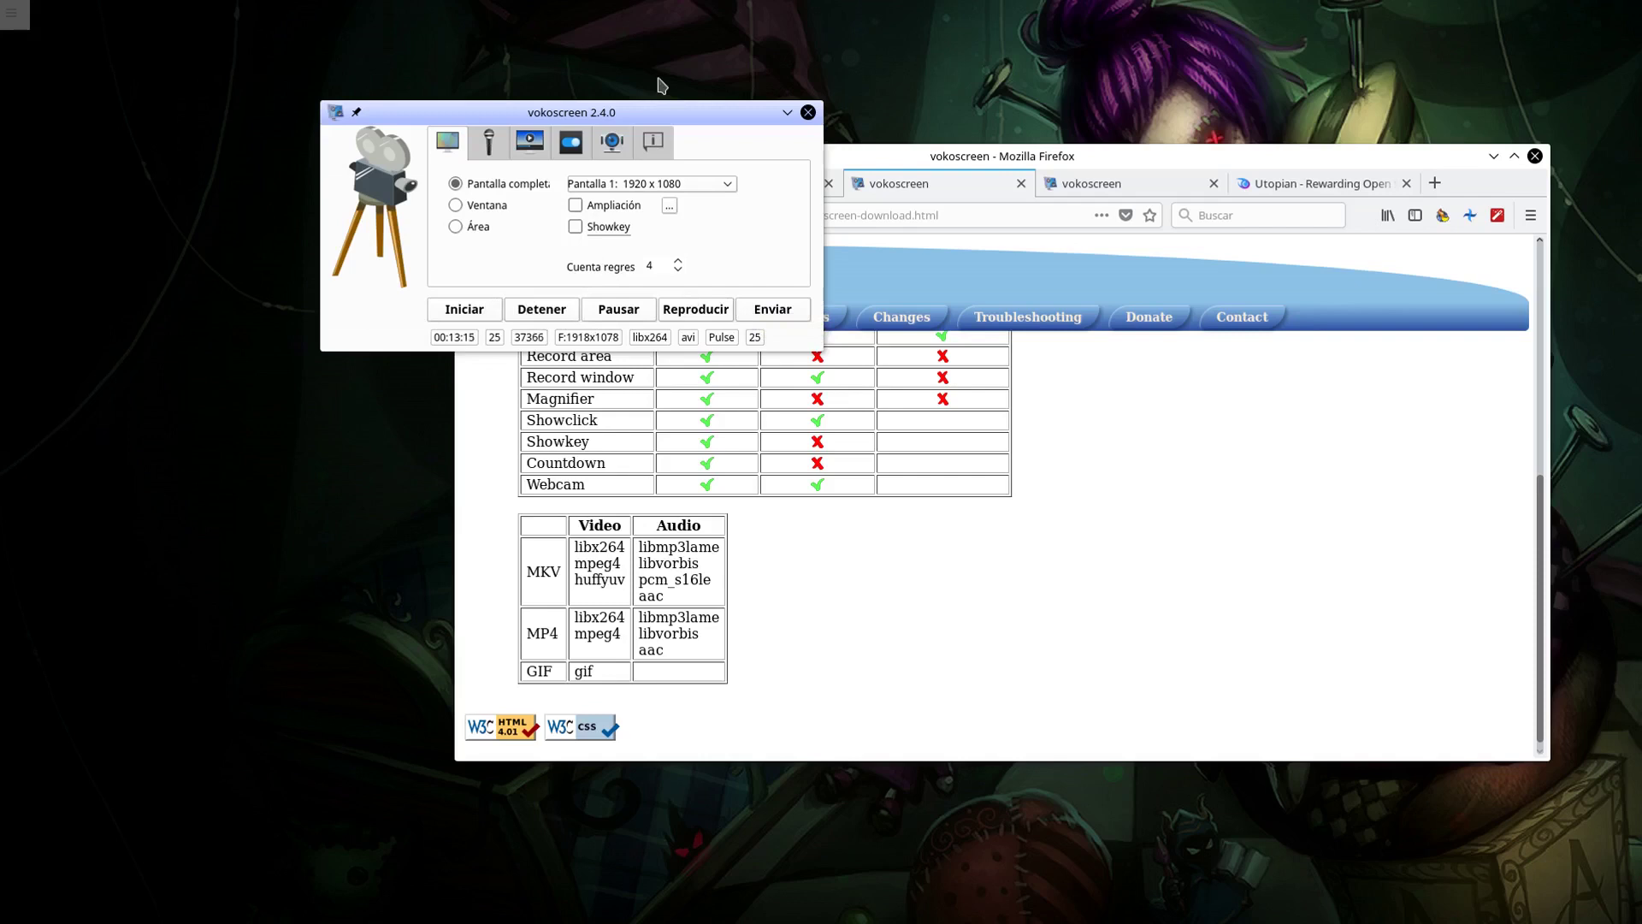
# Step: Move the vokoscreen window clear of the browser and review its webcam options and video save path
pyautogui.moveTo(595, 112); pyautogui.dragTo(525, 137)
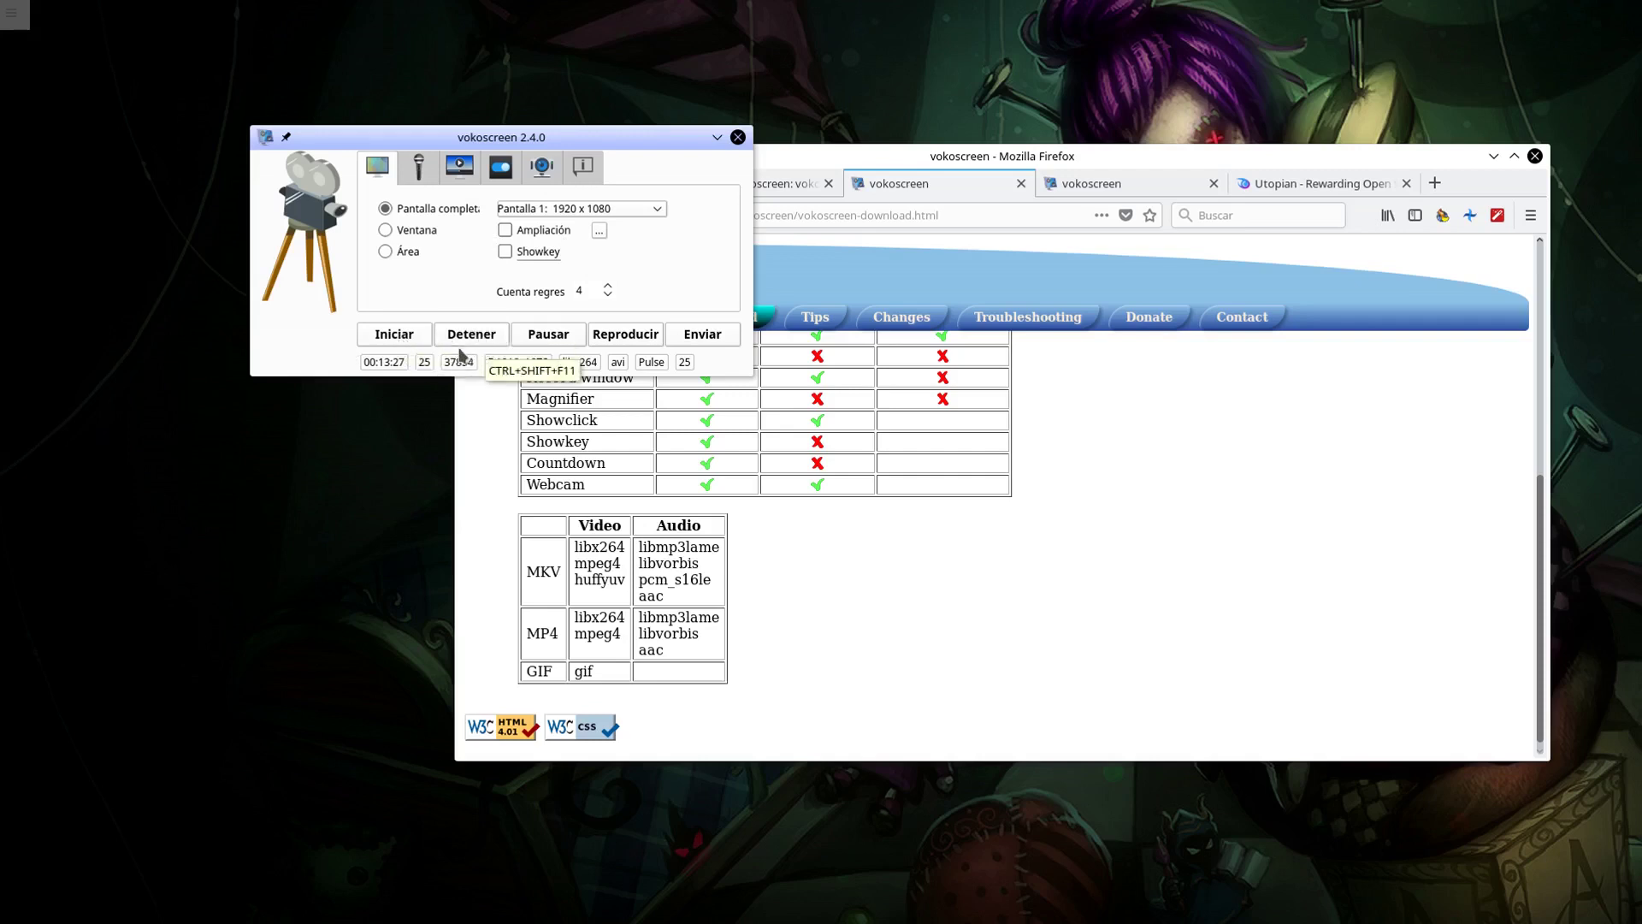
pyautogui.click(542, 171)
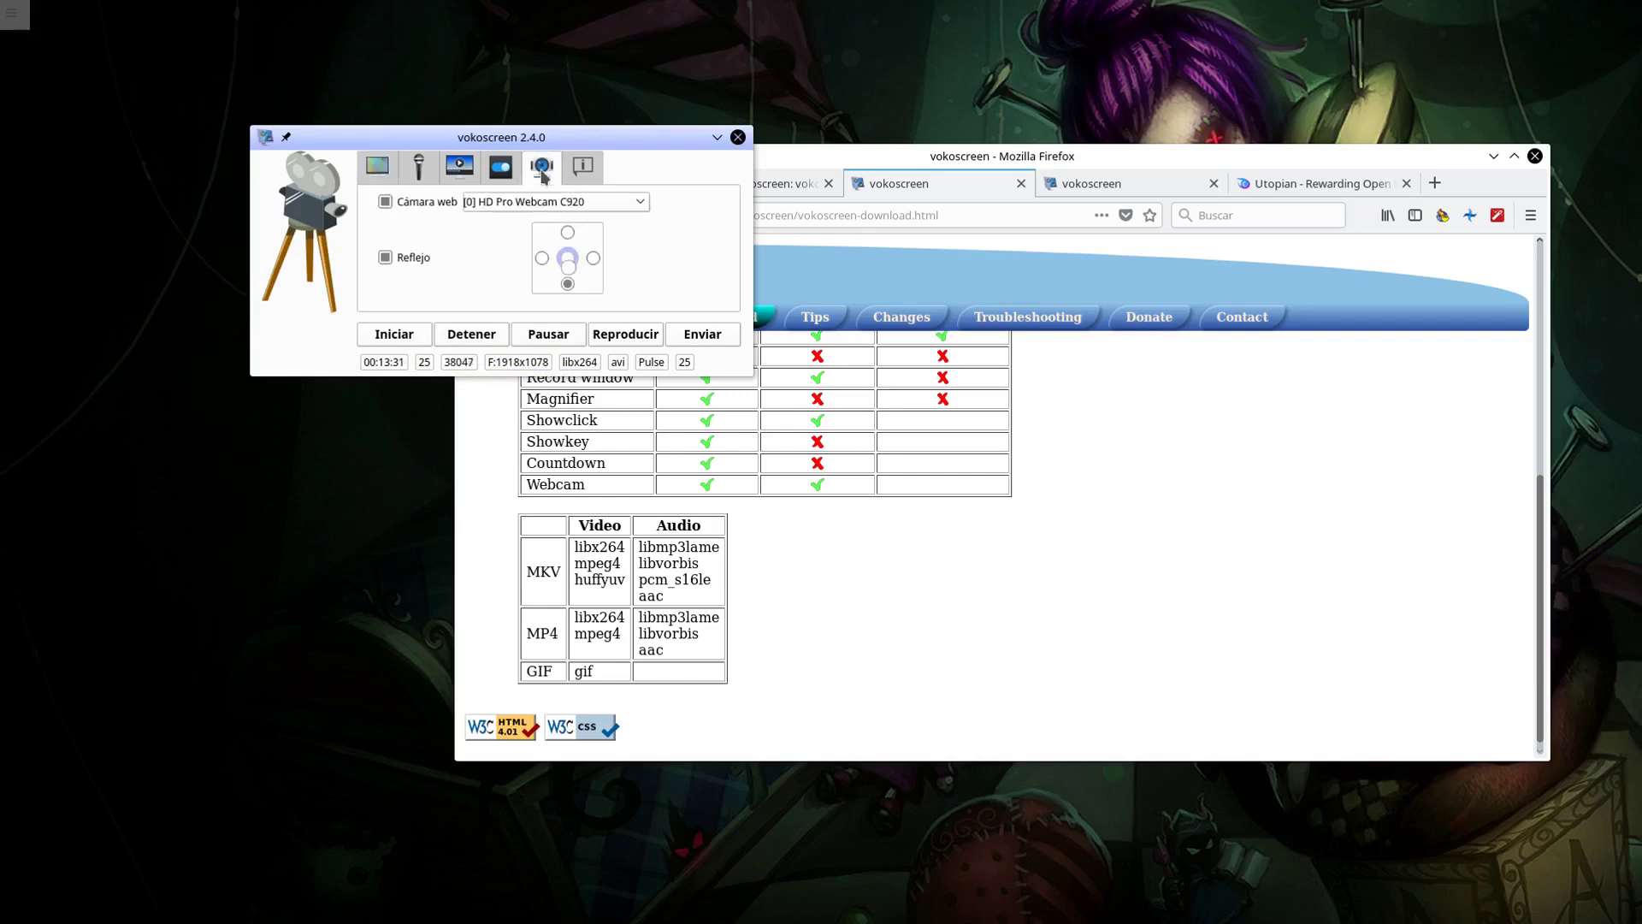
pyautogui.click(504, 174)
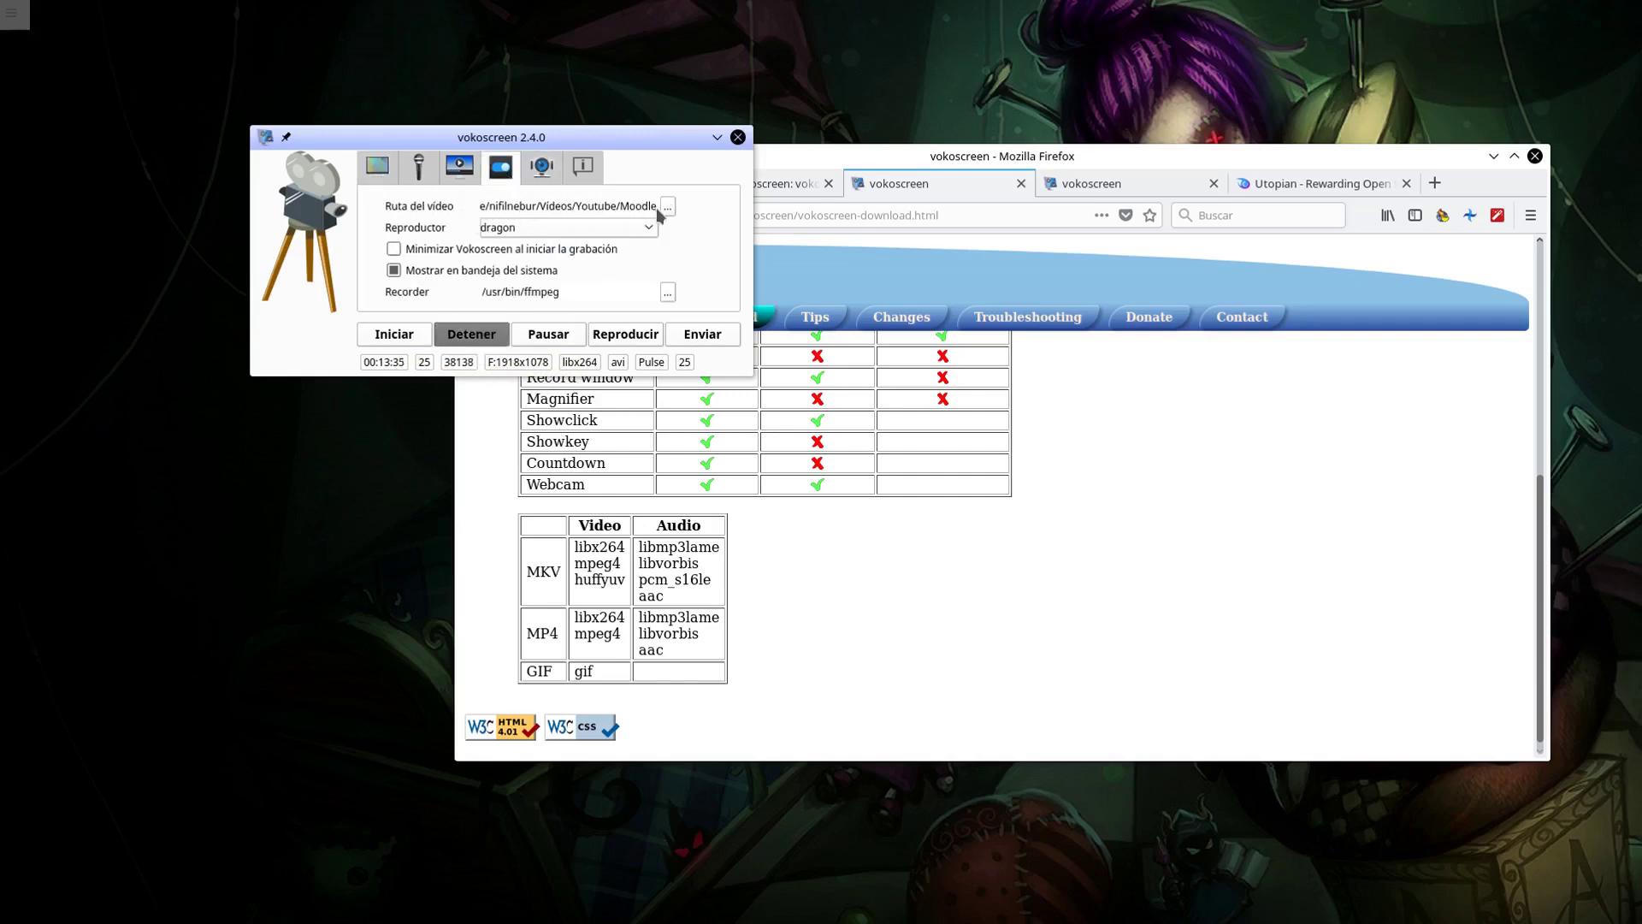
# Step: Open the Vídeos/Youtube/Moodle folder in the Dolphin file manager and place its window beside the vokoscreen settings
pyautogui.moveTo(96, 910)
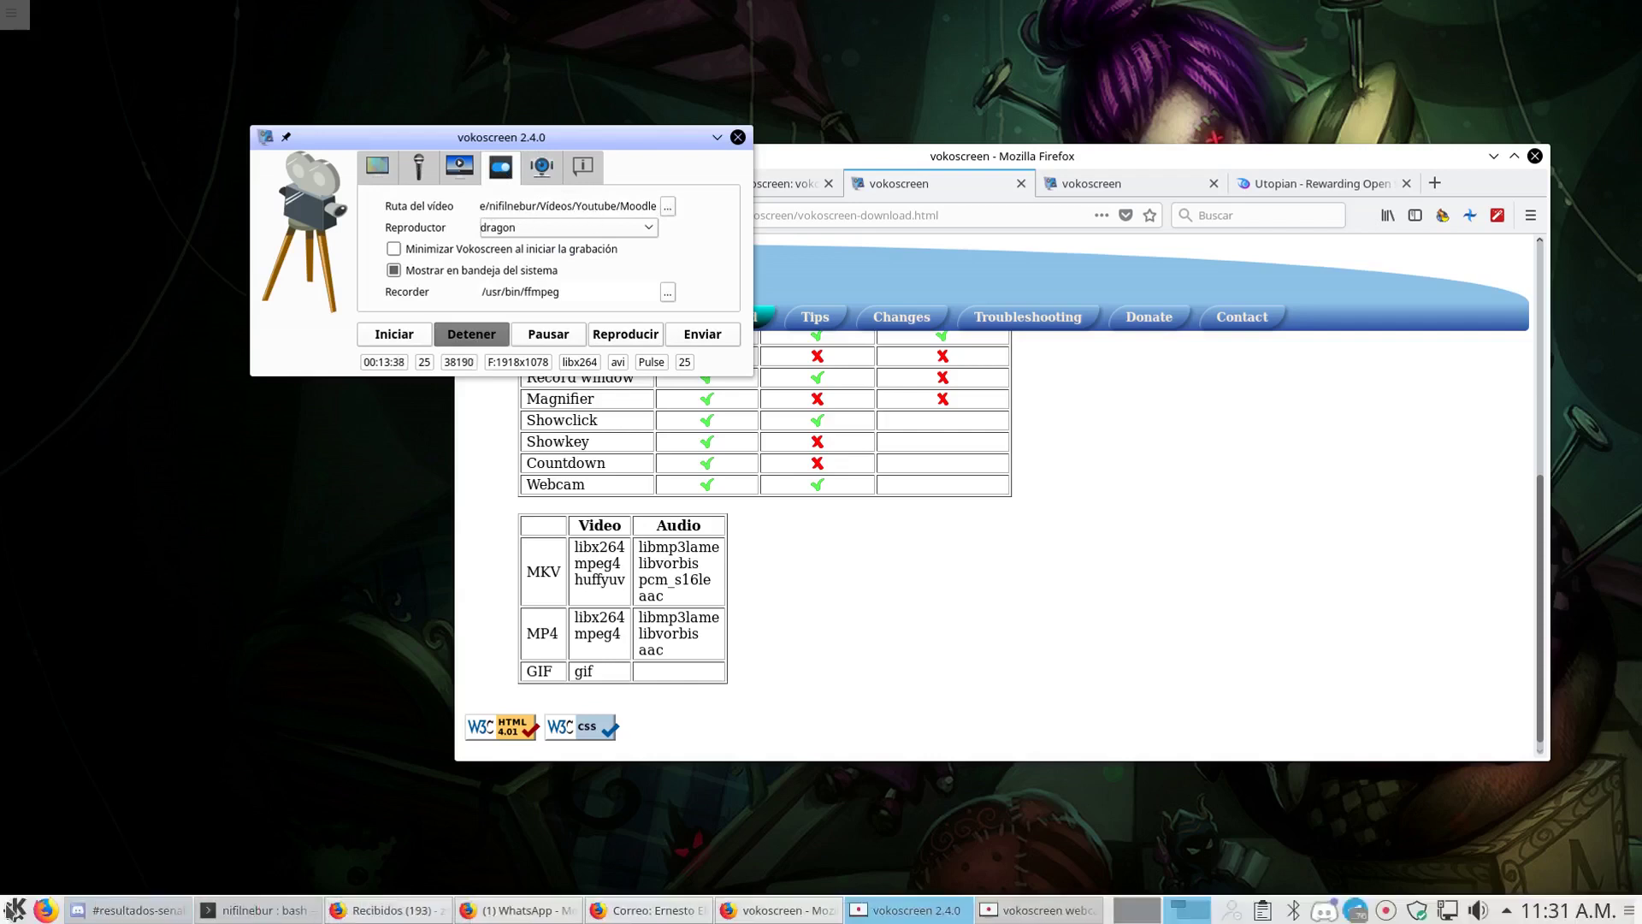
pyautogui.click(14, 909)
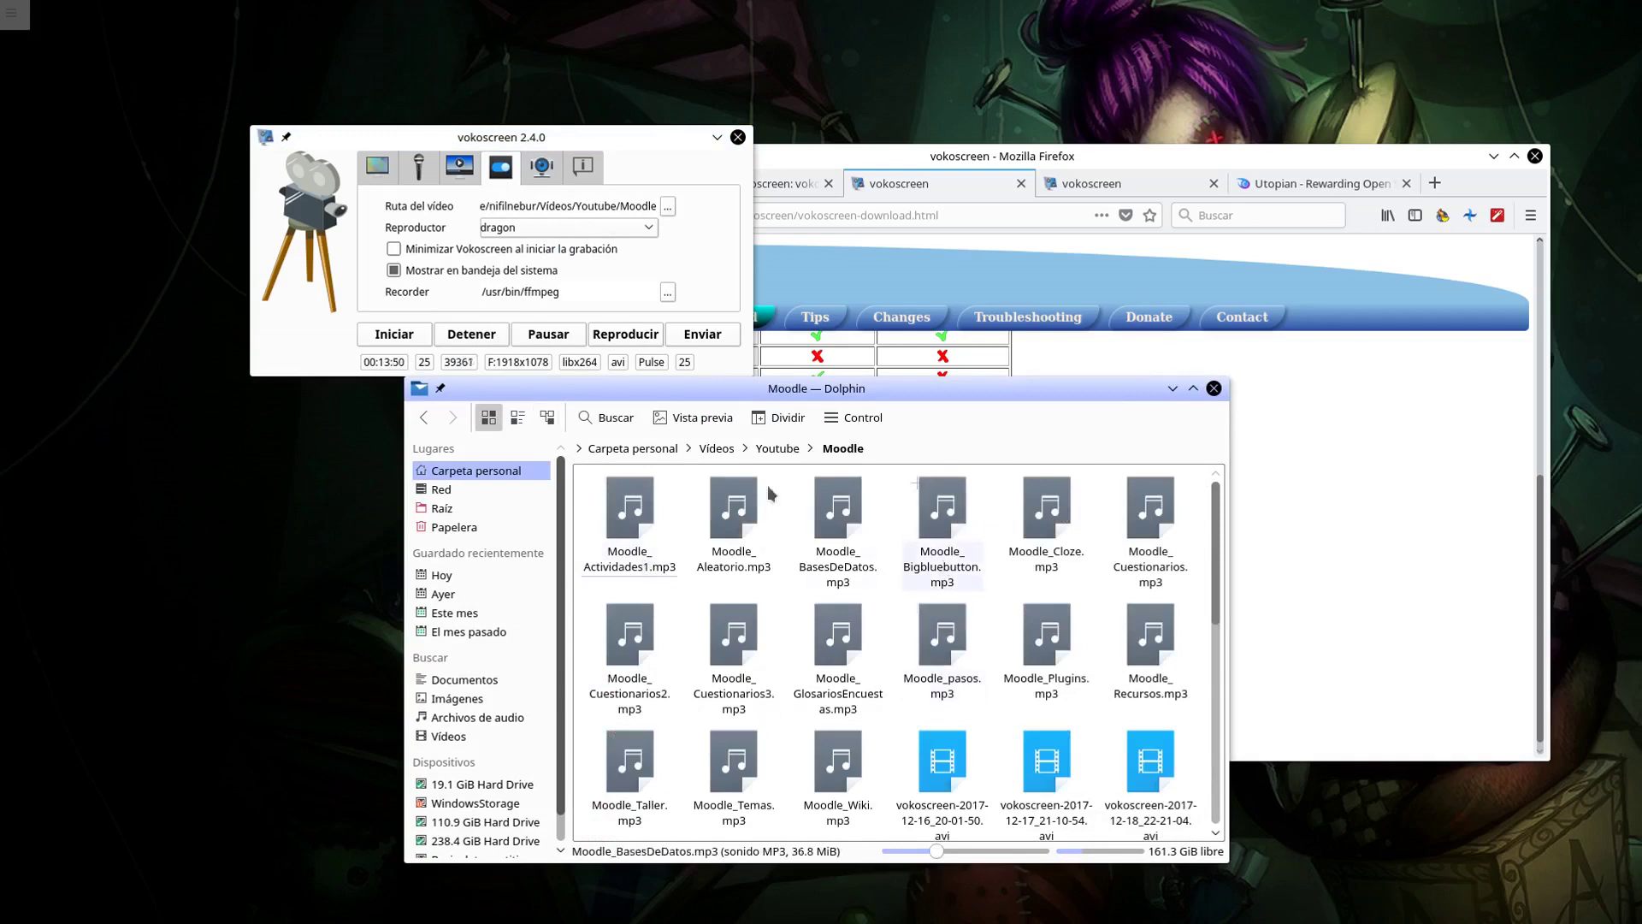
pyautogui.scroll(-5, 770, 493)
pyautogui.scroll(3, 1030, 554)
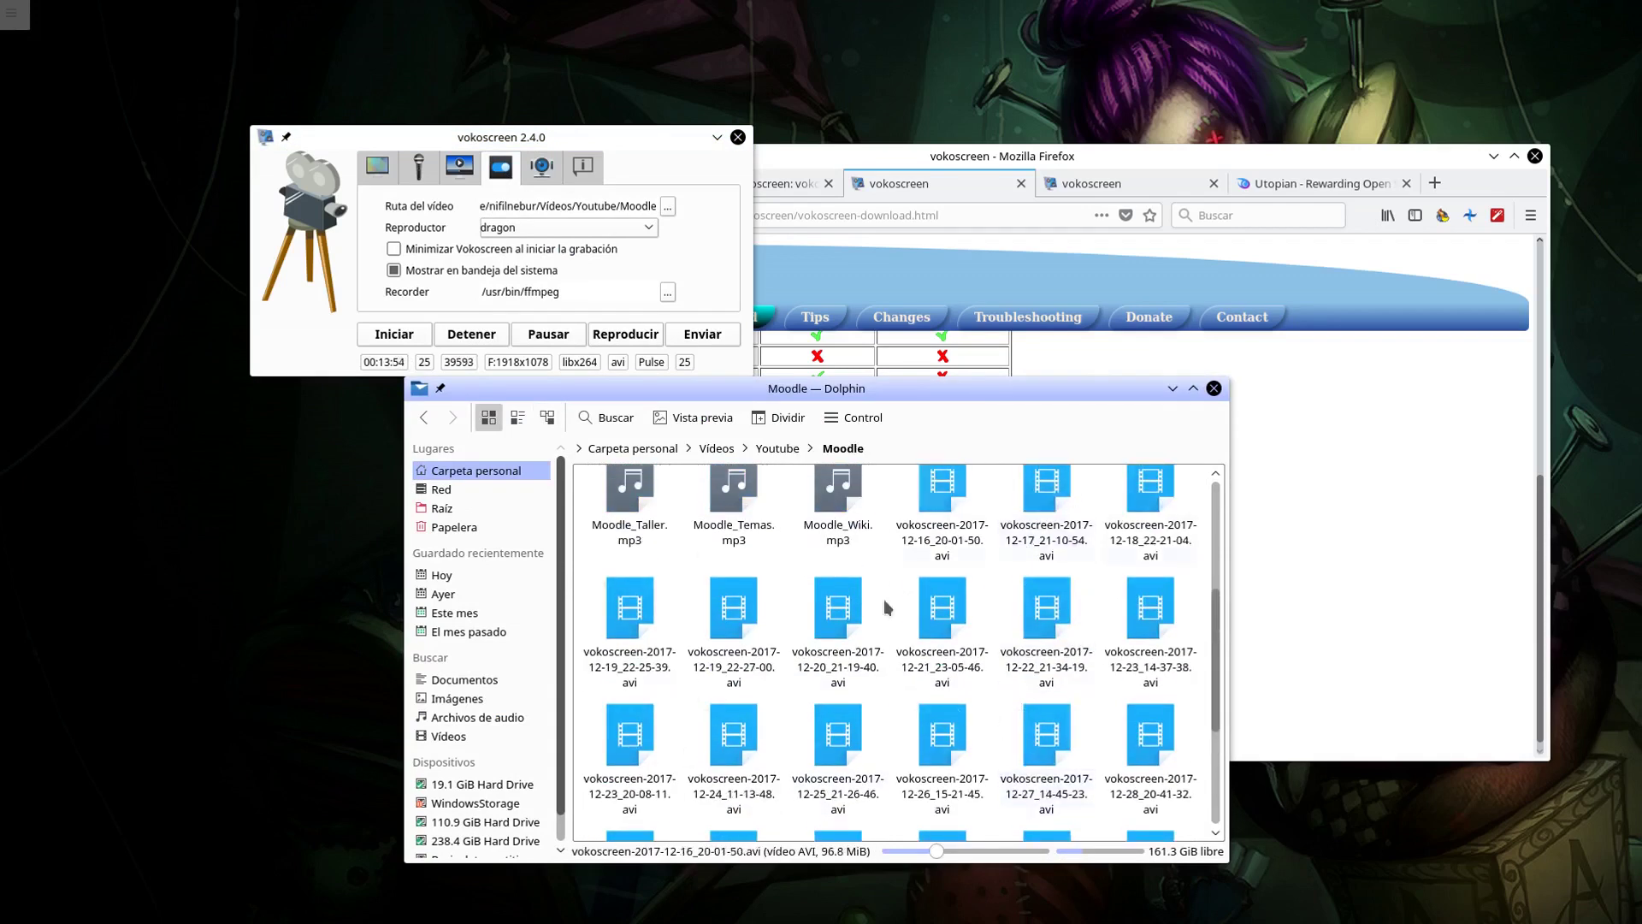
pyautogui.moveTo(769, 388); pyautogui.dragTo(976, 215)
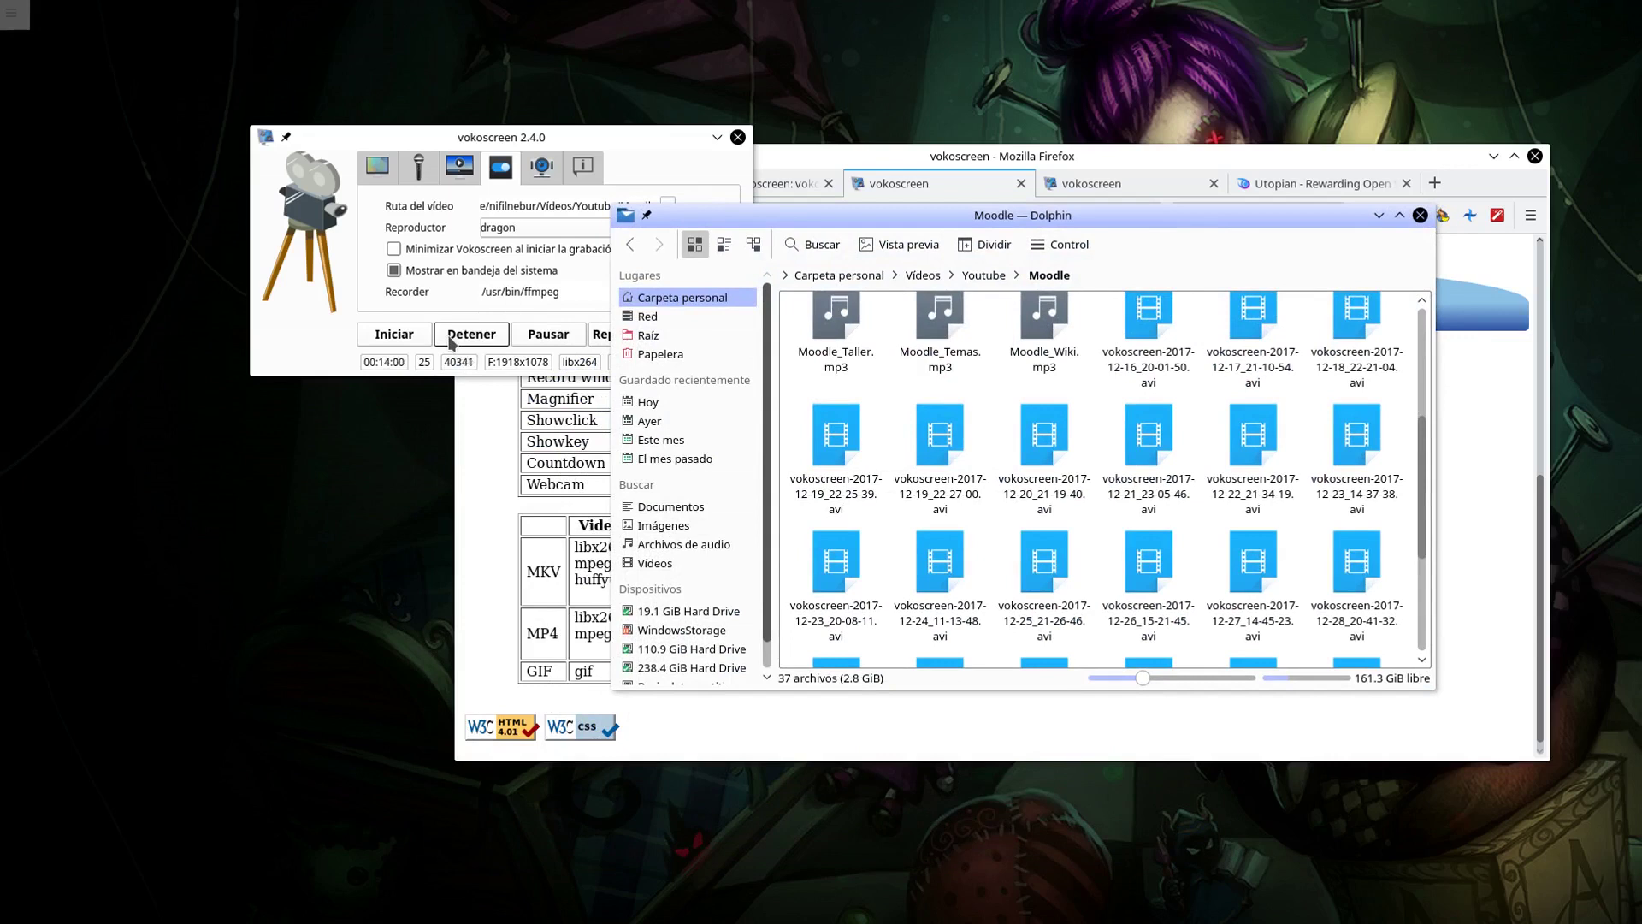
# Step: Examine the date and time naming of the vokoscreen AVI recordings in the Moodle folder
pyautogui.scroll(-3, 888, 349)
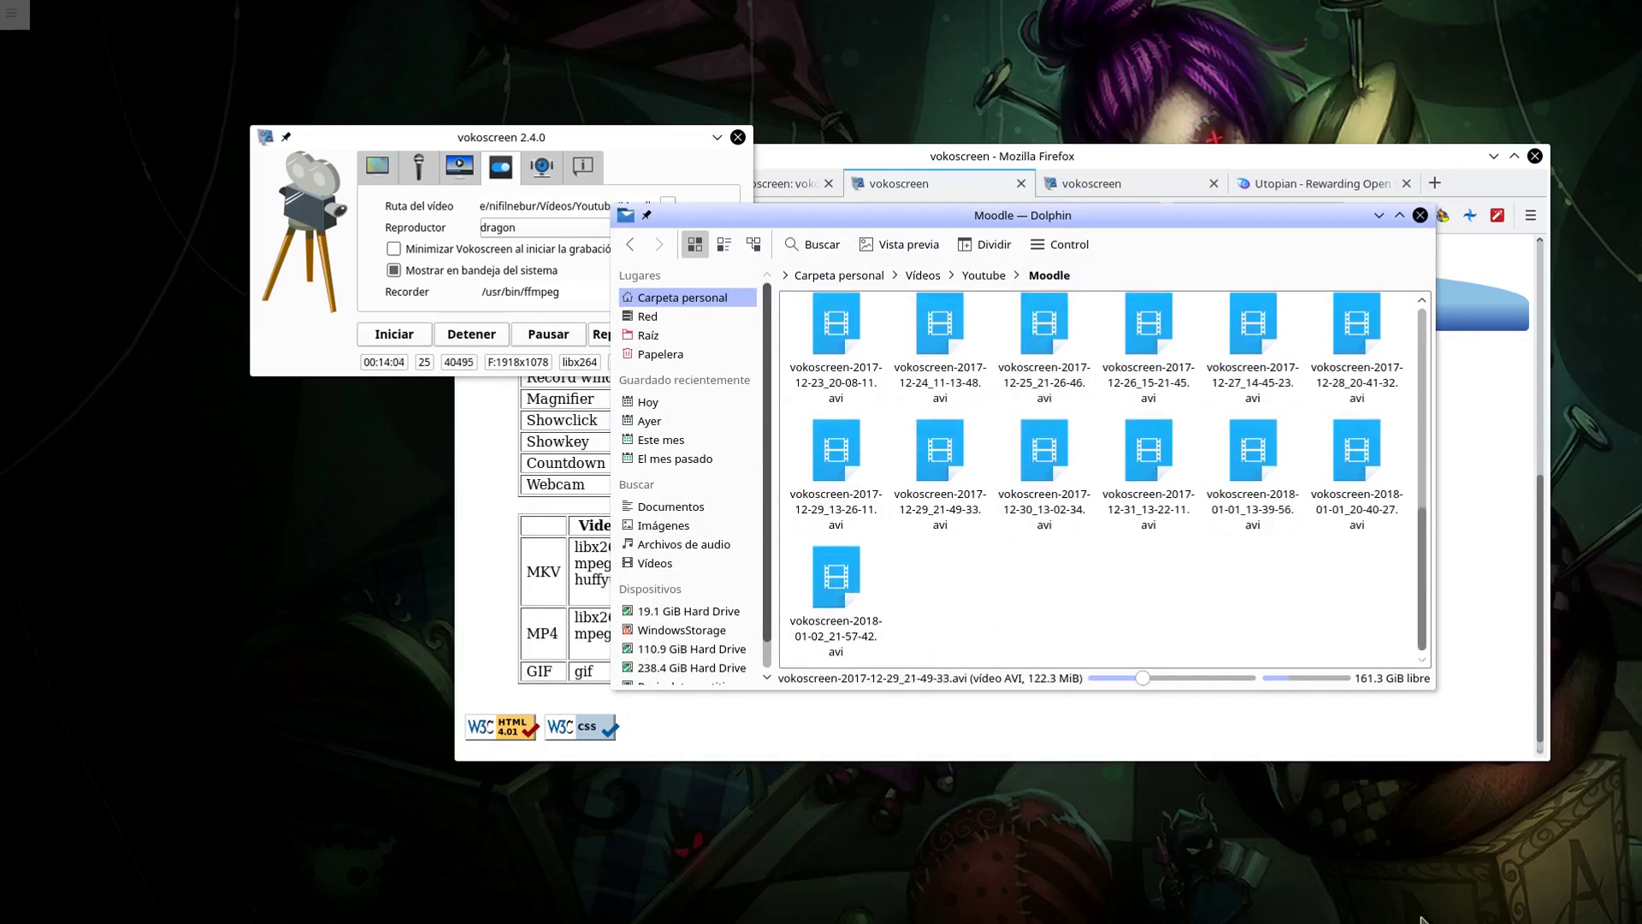
pyautogui.moveTo(1031, 919)
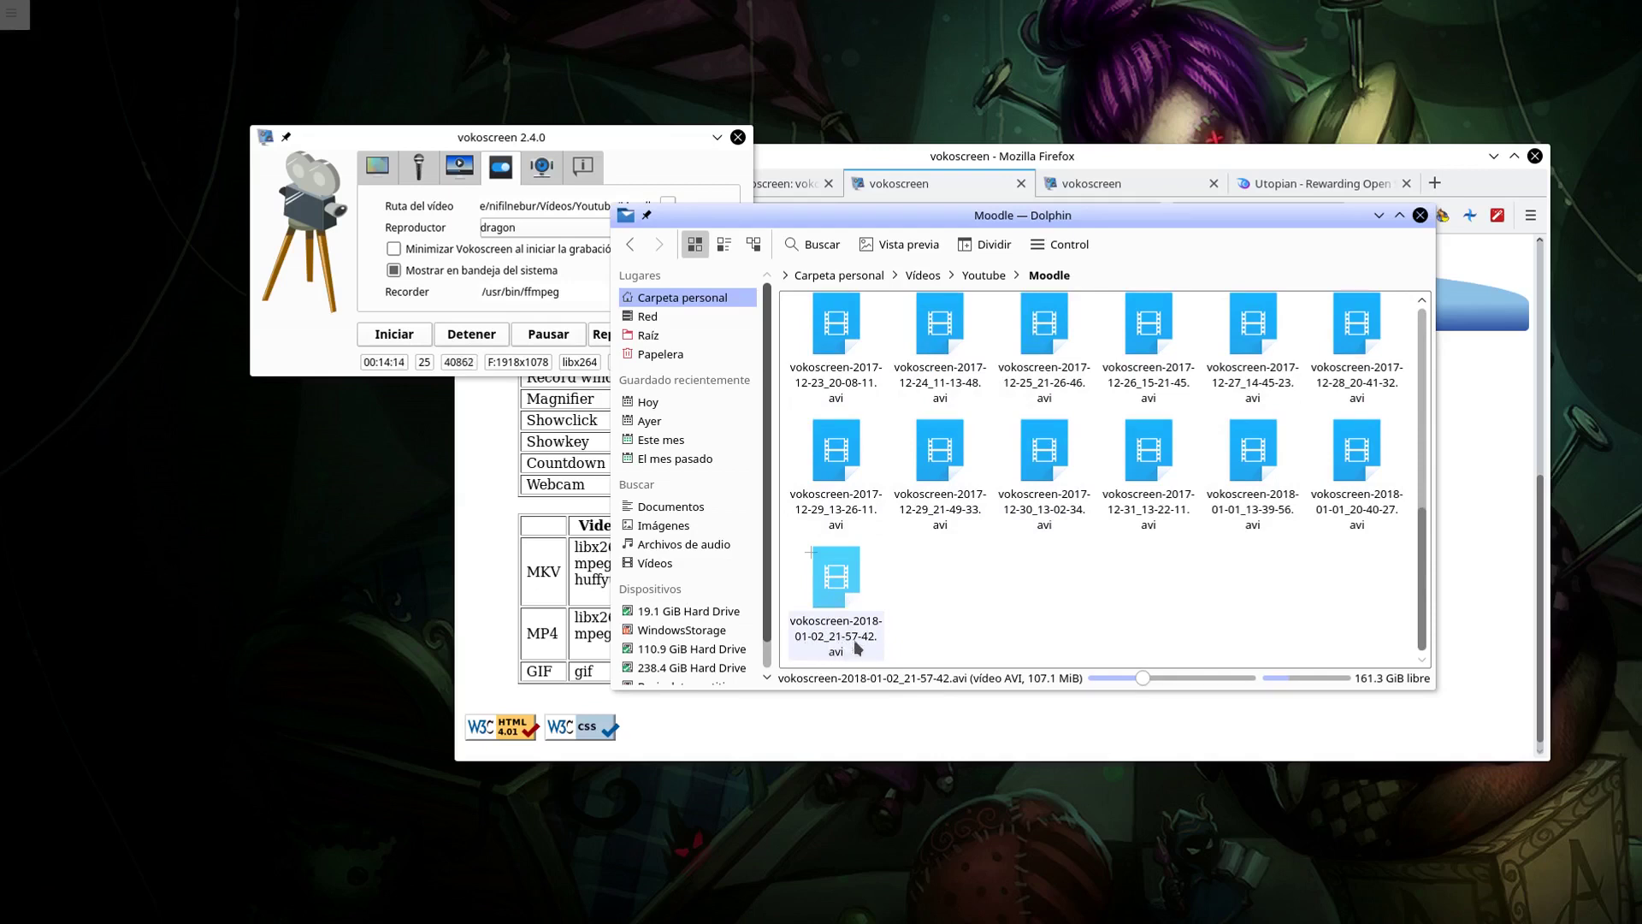
pyautogui.moveTo(1145, 922)
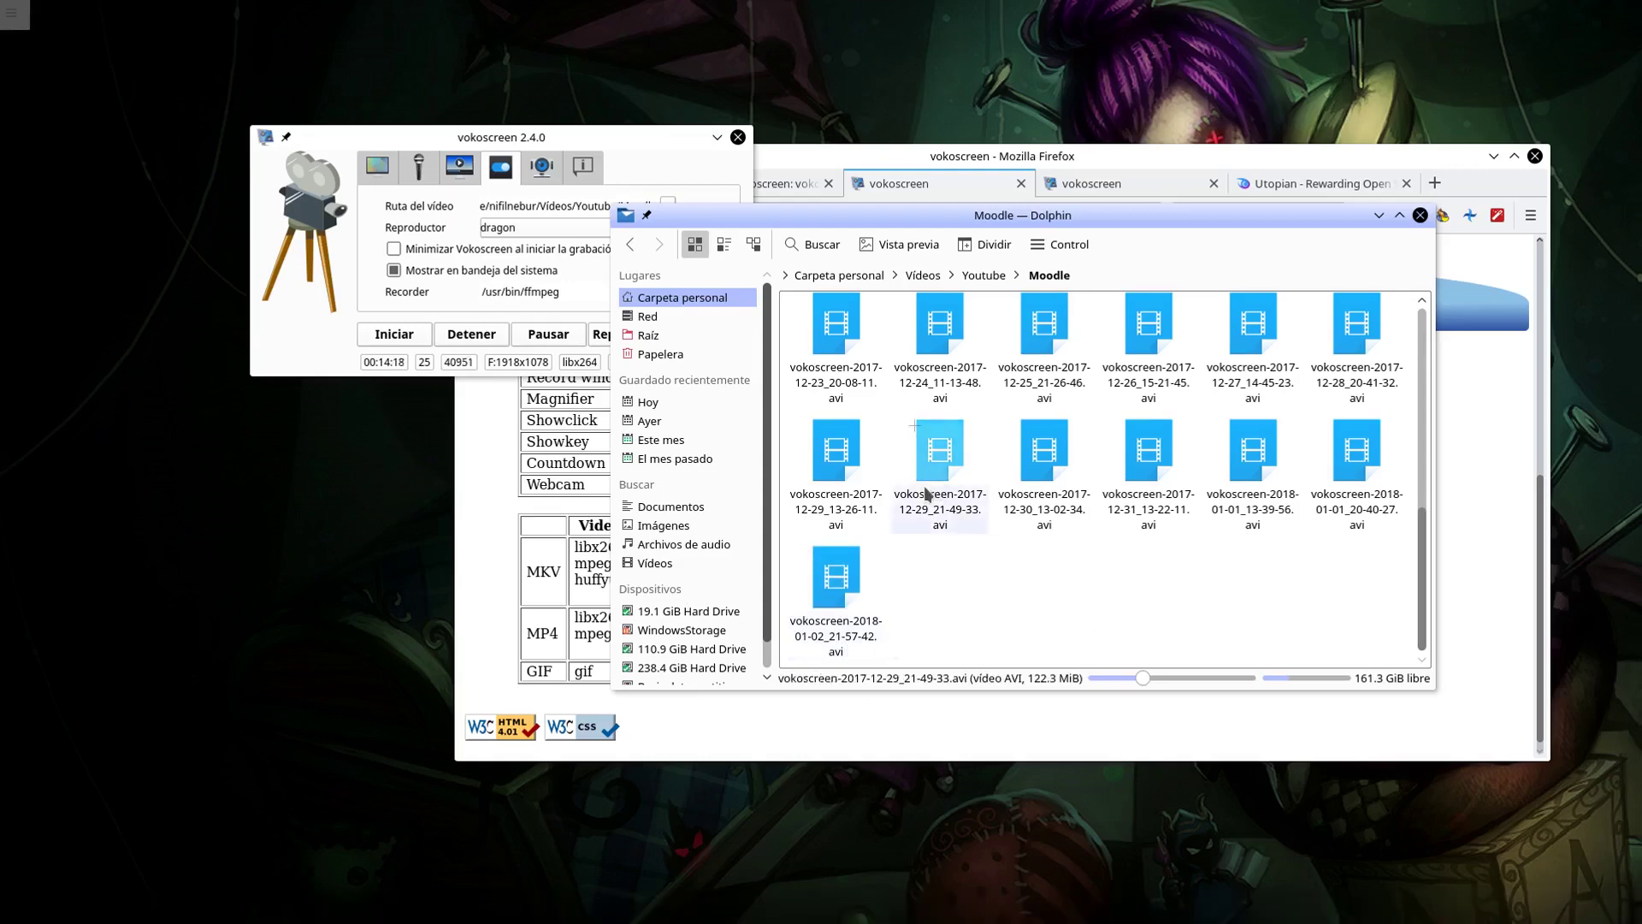
pyautogui.scroll(4, 926, 493)
pyautogui.scroll(-4, 1026, 548)
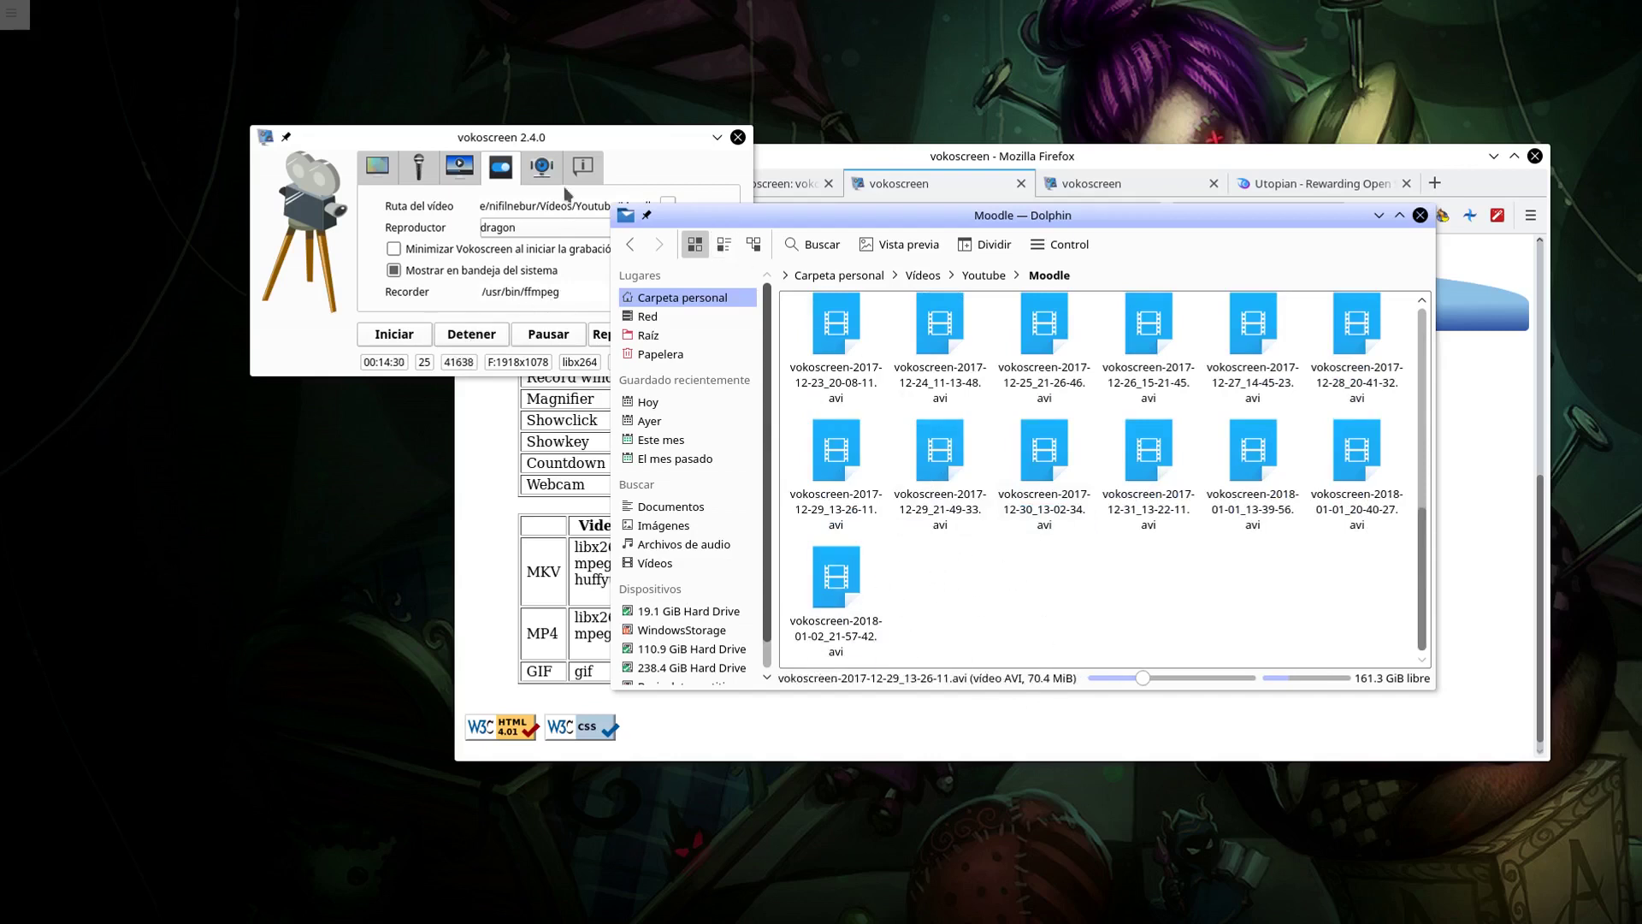
# Step: Stop the running recording and compare the saved file vokoscreen-2018-01-03_11-17-34.avi with the system clock's date
pyautogui.click(472, 335)
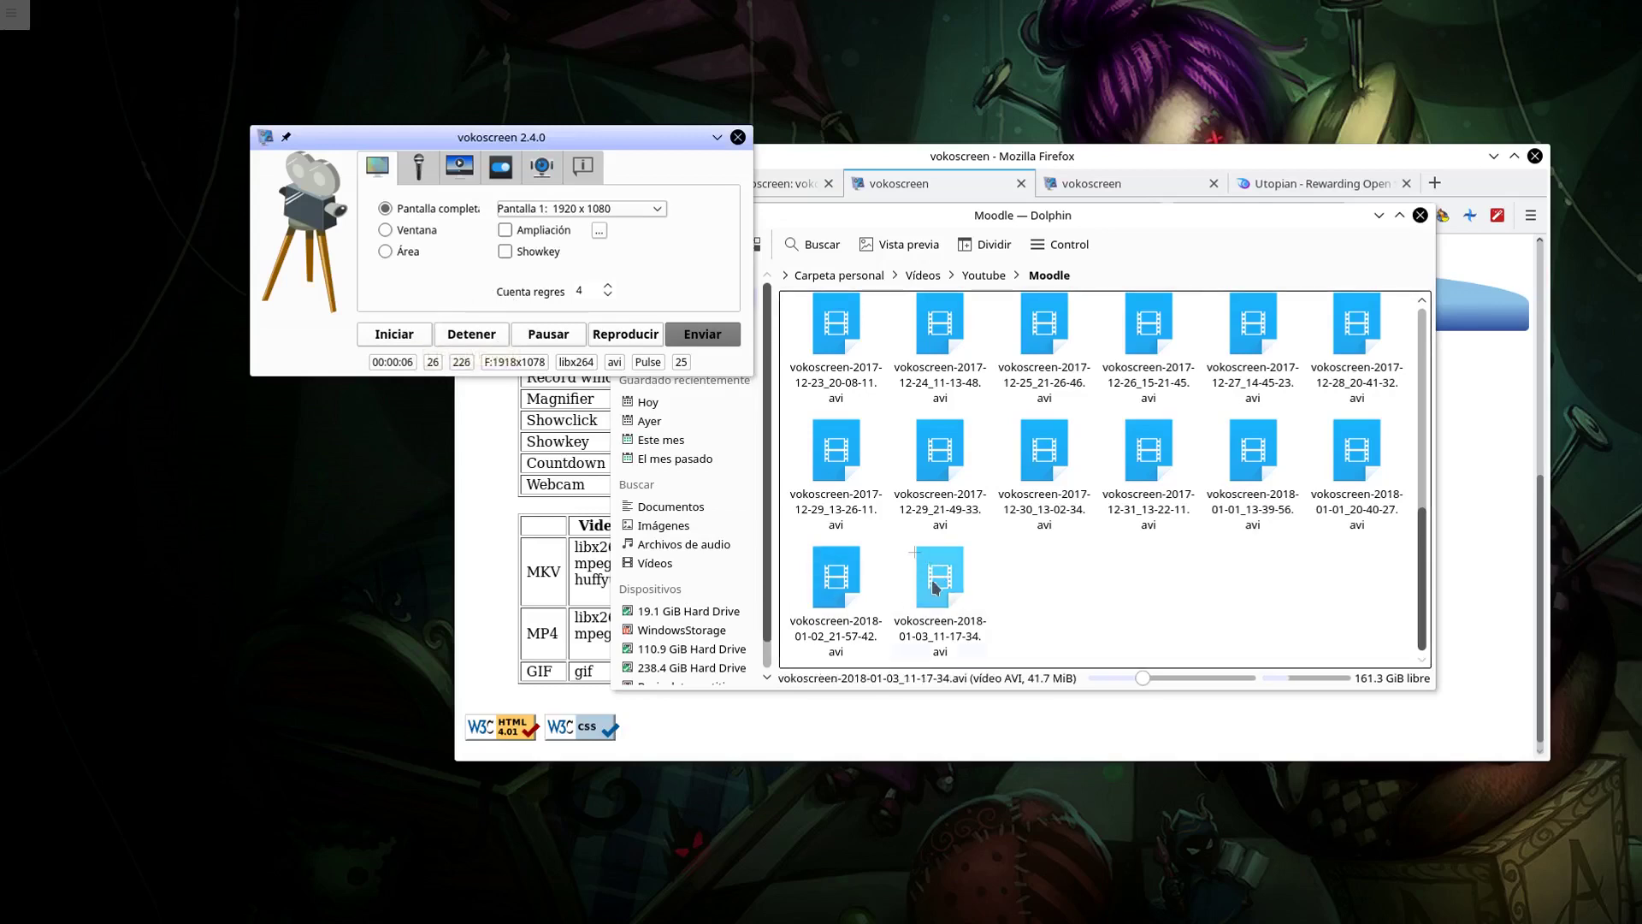
pyautogui.moveTo(1055, 574); pyautogui.dragTo(945, 571)
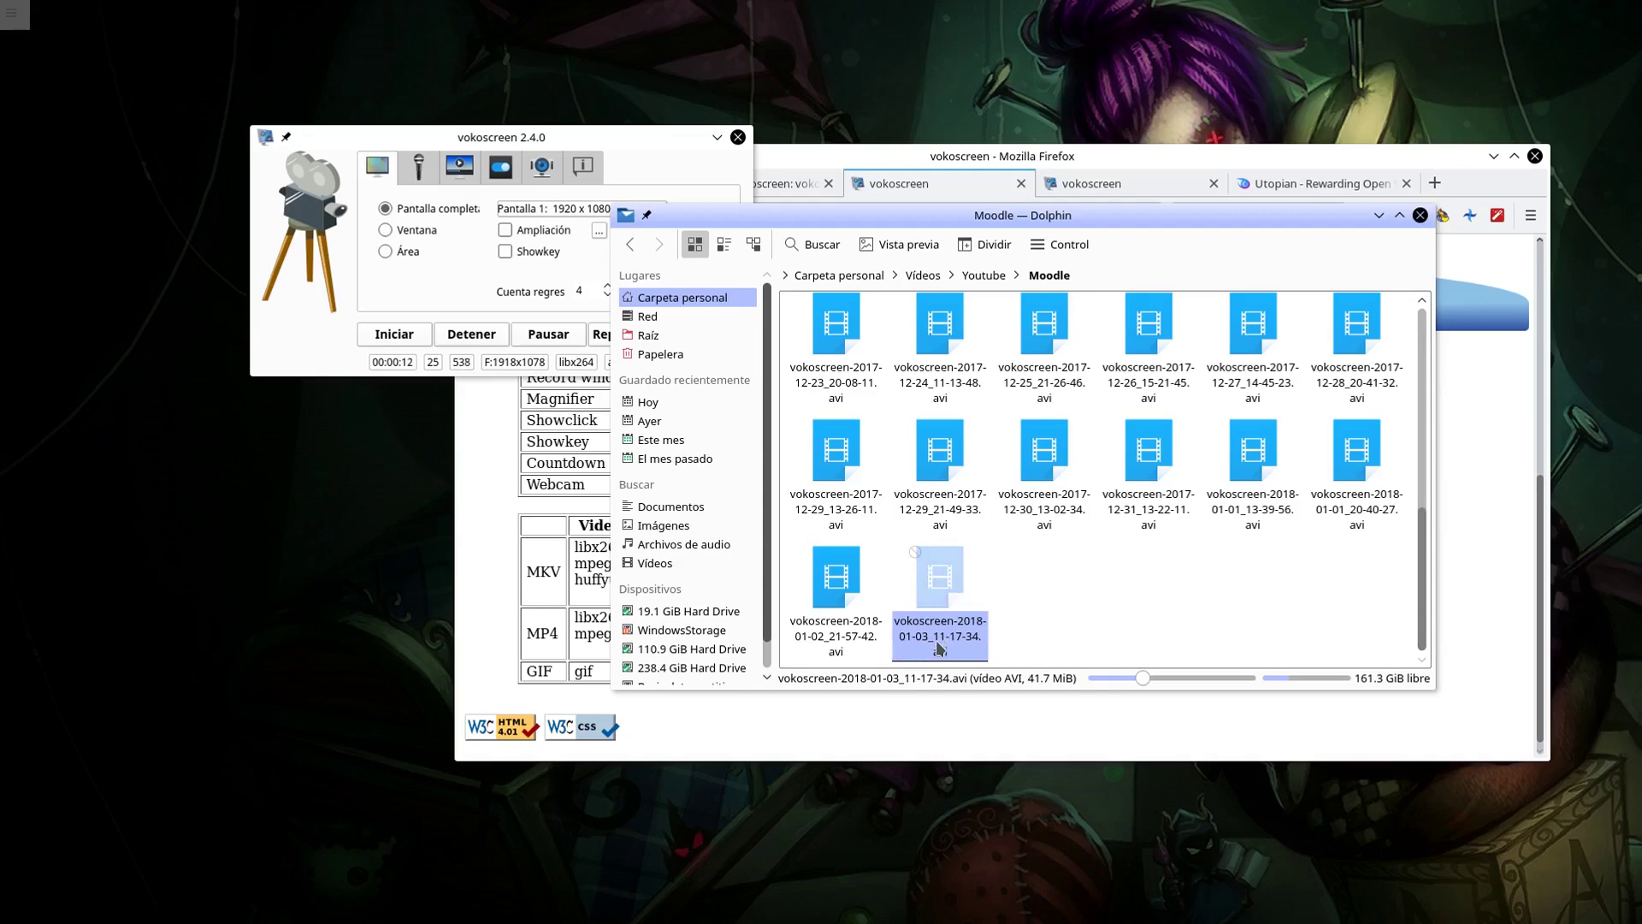
pyautogui.moveTo(1454, 918)
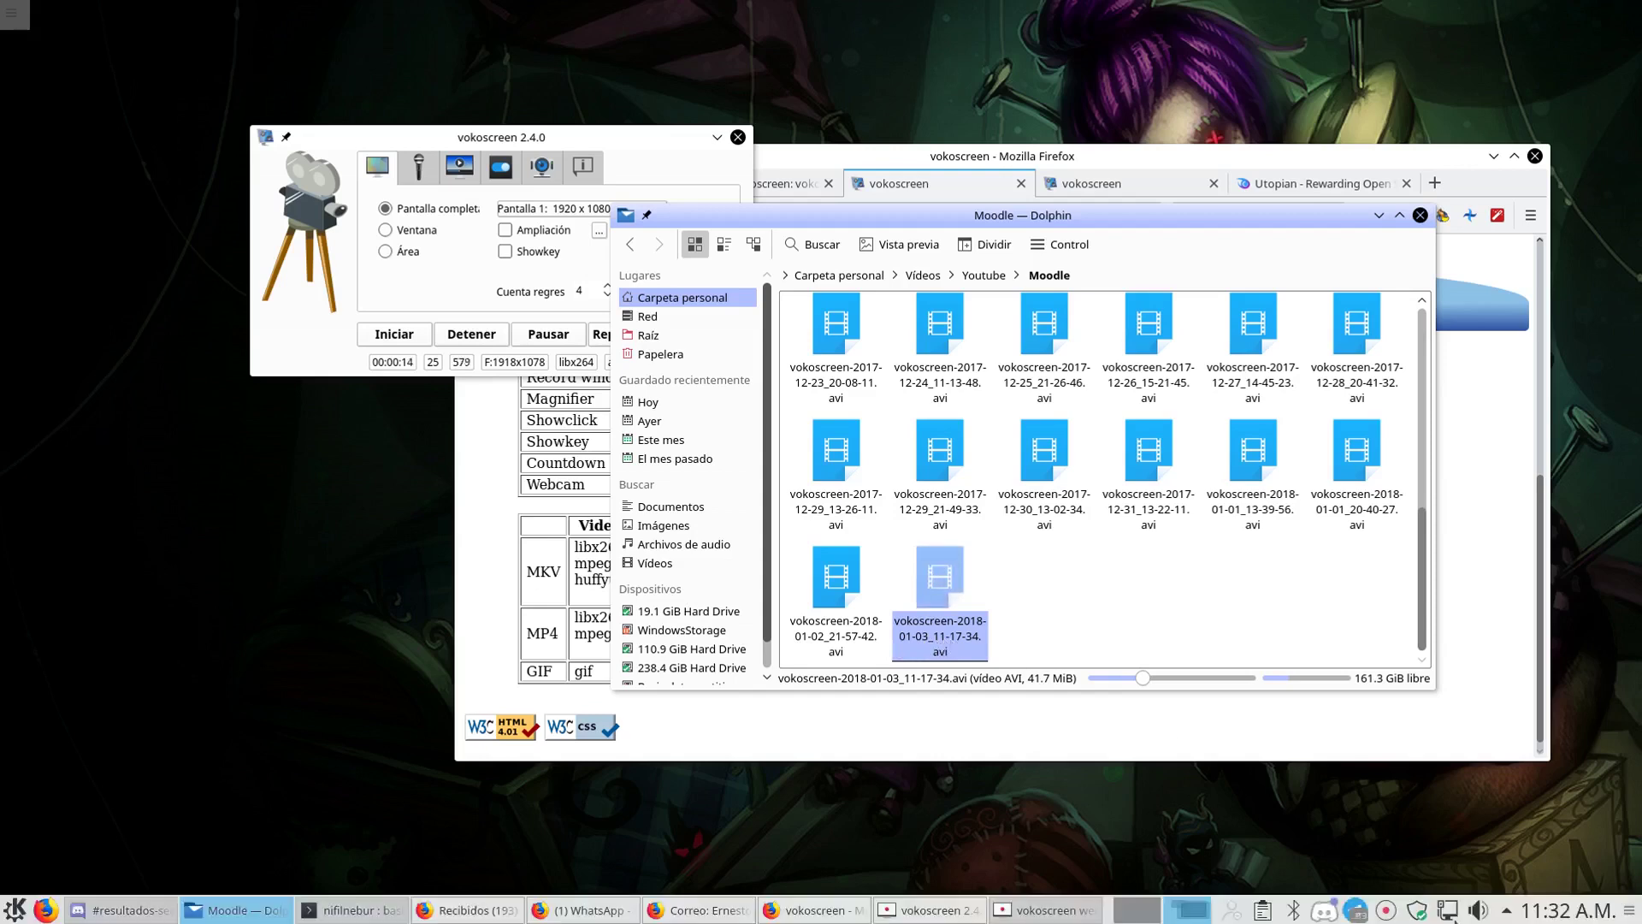
pyautogui.moveTo(1561, 915)
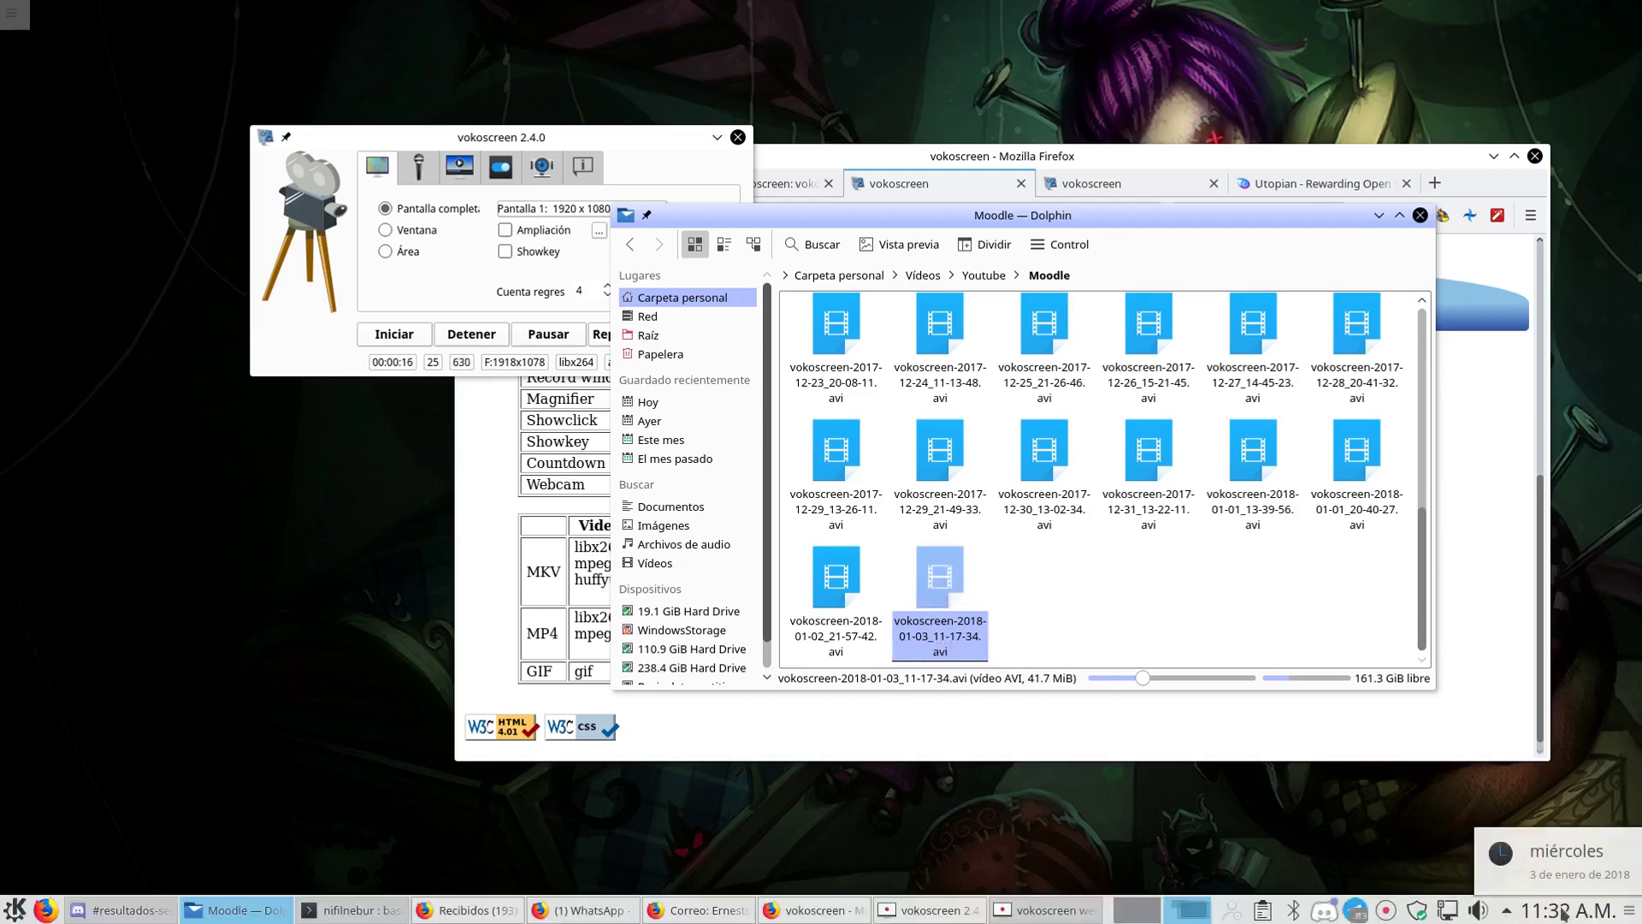